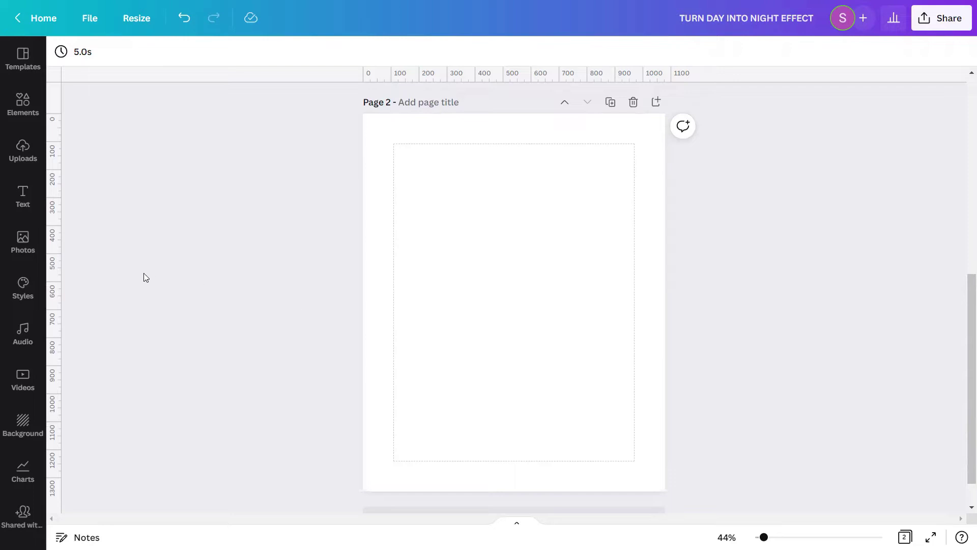
Step: Search stock photos for 'Person Riding a Boat in Emerald Lake' and add the canoe photo to Page 2
{"action": "left_click", "coordinate": [24, 248]}
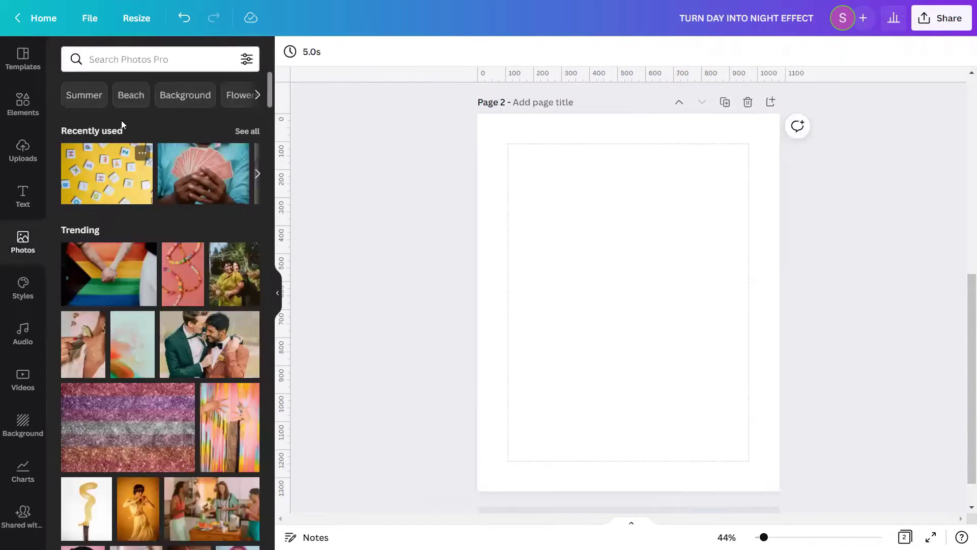
{"action": "left_click", "coordinate": [140, 56]}
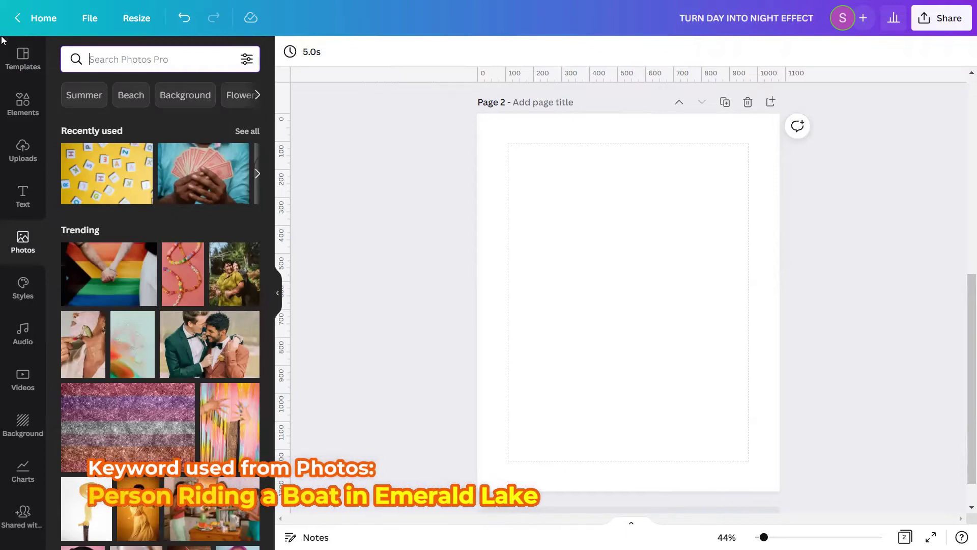
{"action": "type", "text": "PERSON"}
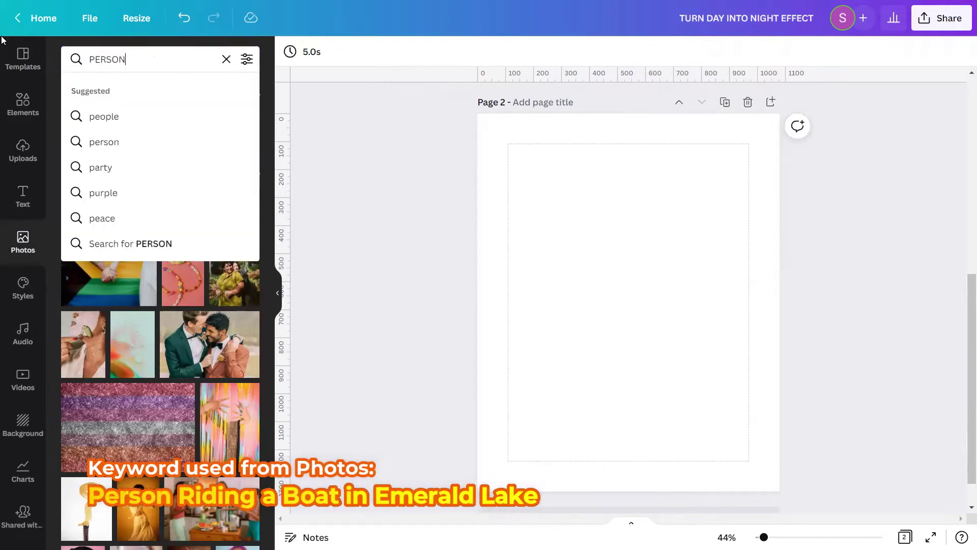
{"action": "type", "text": " RIDIN"}
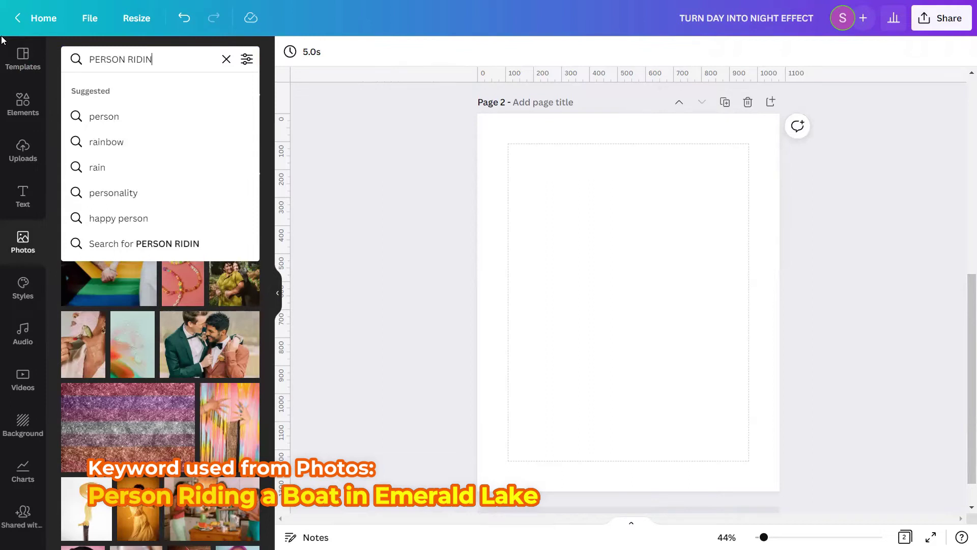
{"action": "type", "text": "G A BOAT IN "}
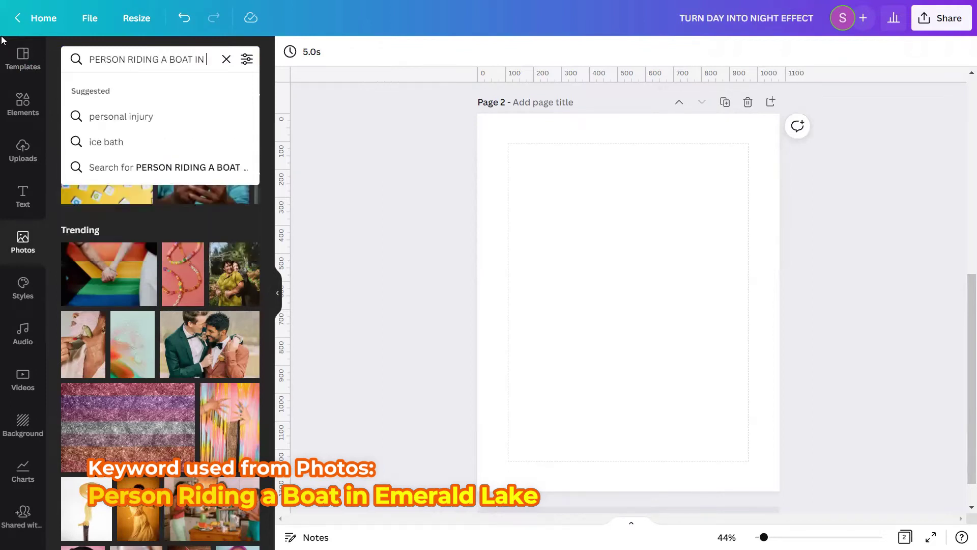
{"action": "type", "text": "EMERALD"}
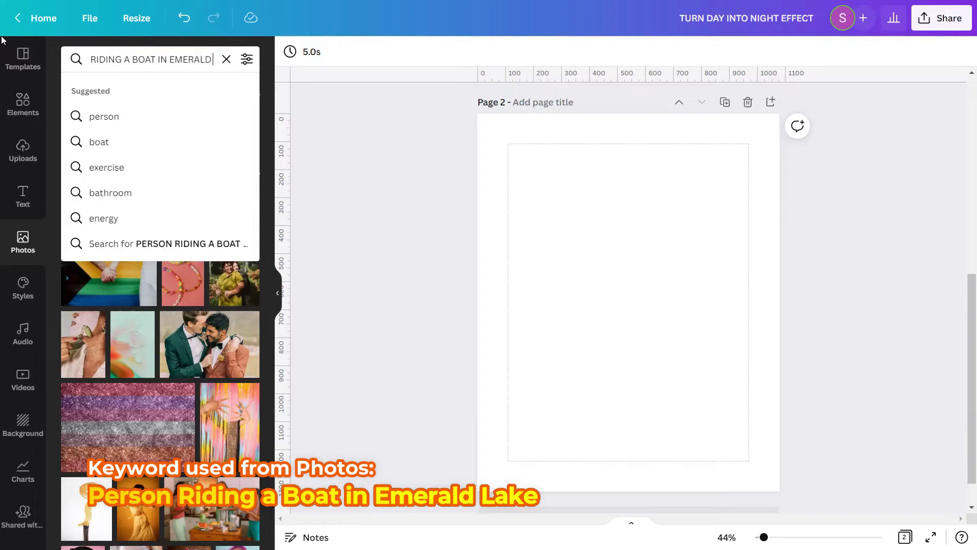
{"action": "type", "text": " LAKE"}
{"action": "key", "text": "Return"}
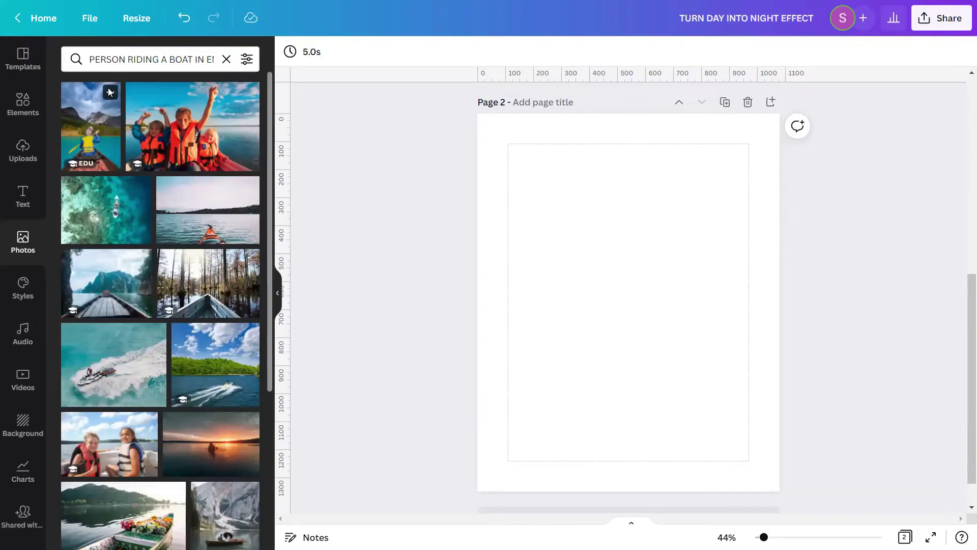
{"action": "left_click", "coordinate": [109, 92]}
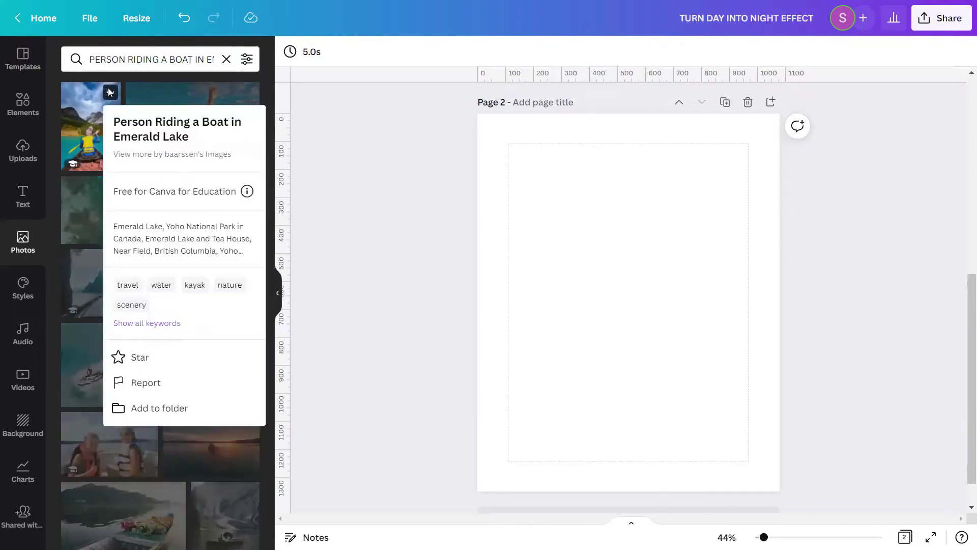
{"action": "left_click", "coordinate": [110, 93]}
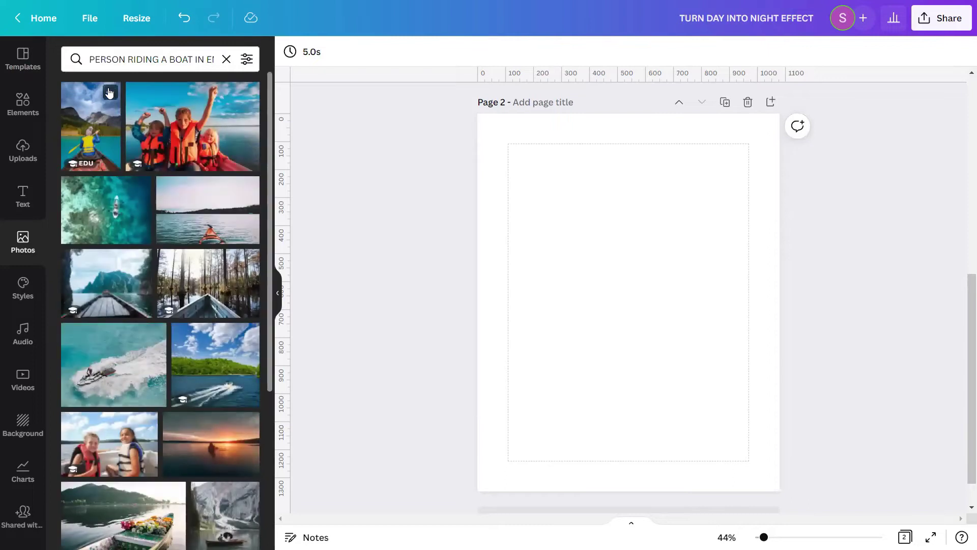
{"action": "left_click", "coordinate": [103, 124]}
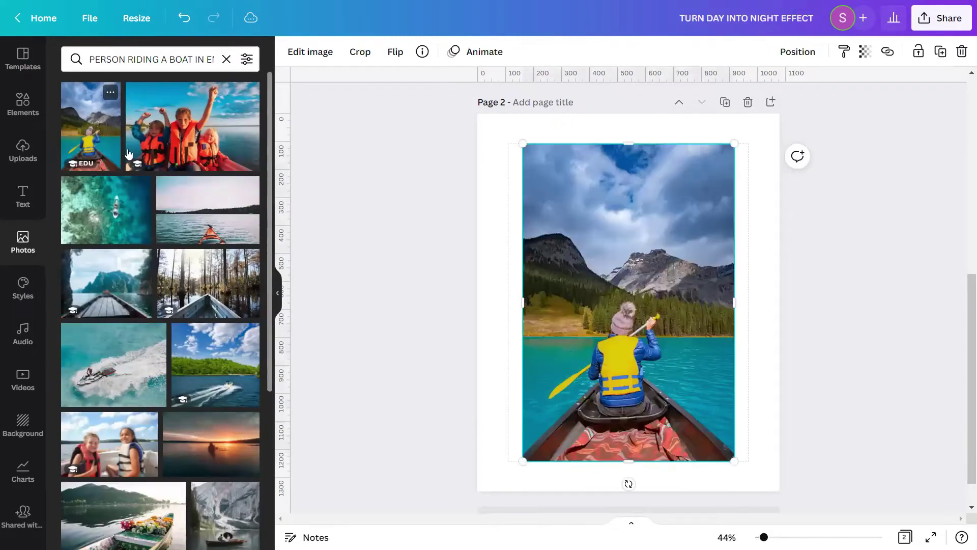
{"action": "left_click", "coordinate": [277, 294]}
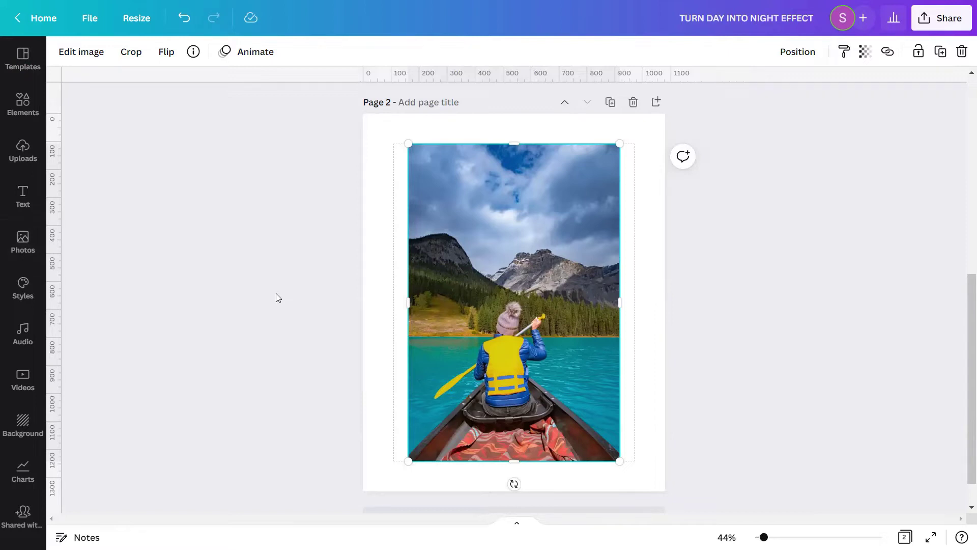
Step: Set the Emerald Lake canoe photo as Page 2's background and select it for editing
{"action": "right_click", "coordinate": [507, 309]}
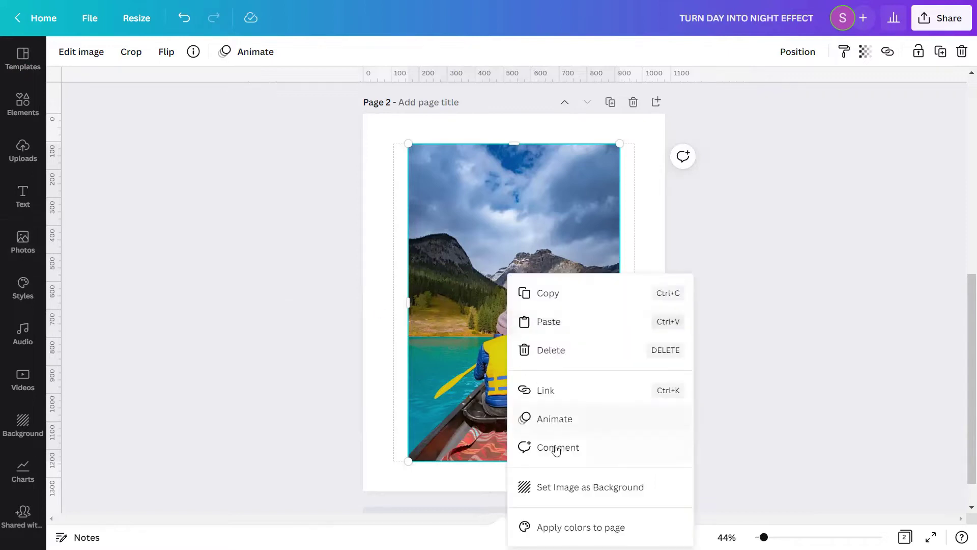
{"action": "left_click", "coordinate": [579, 491]}
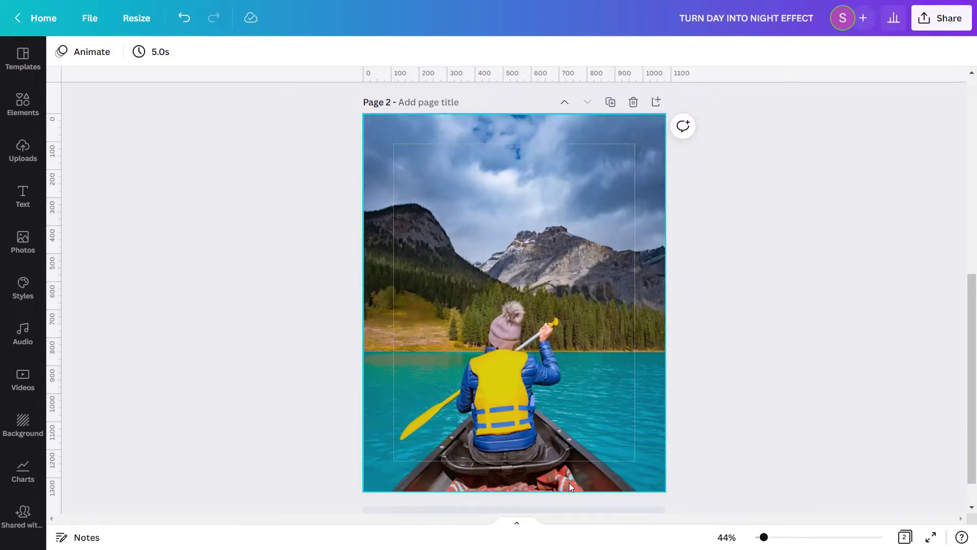
{"action": "left_click", "coordinate": [526, 344]}
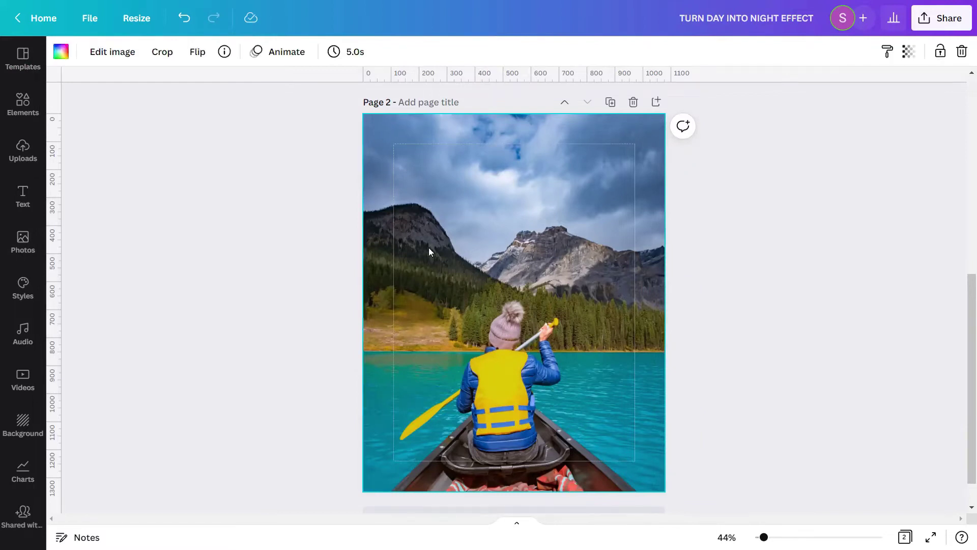
Step: Adjust the canoe photo: brightness -65, contrast -25, saturation -45, blur -5, vignette 100
{"action": "left_click", "coordinate": [123, 57]}
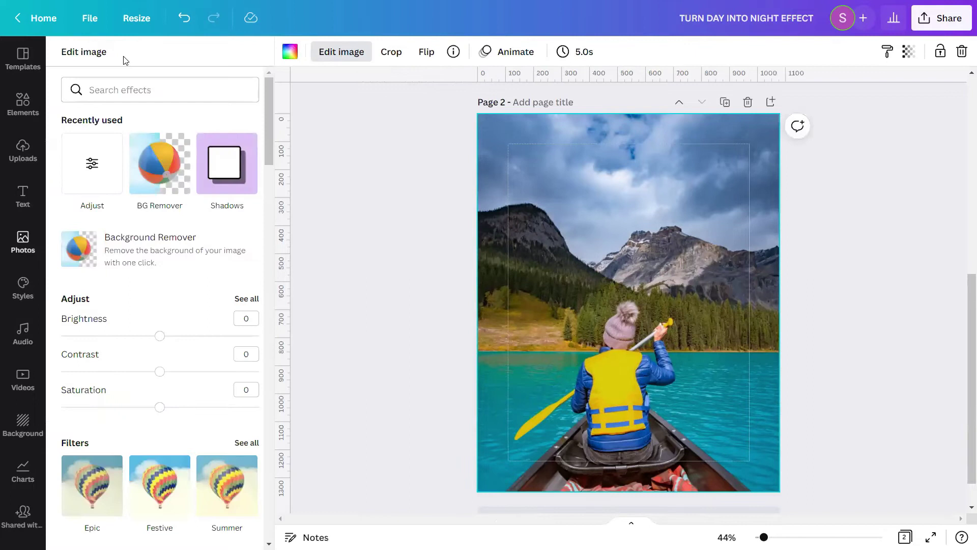
{"action": "left_click", "coordinate": [248, 300]}
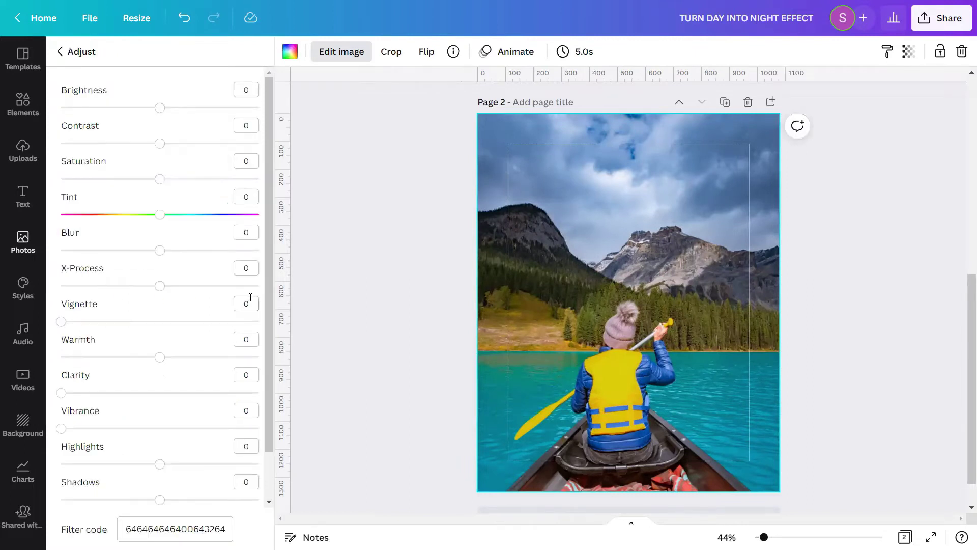
{"action": "left_click", "coordinate": [250, 90]}
{"action": "type", "text": "-65"}
{"action": "left_click", "coordinate": [250, 126]}
{"action": "type", "text": "-25"}
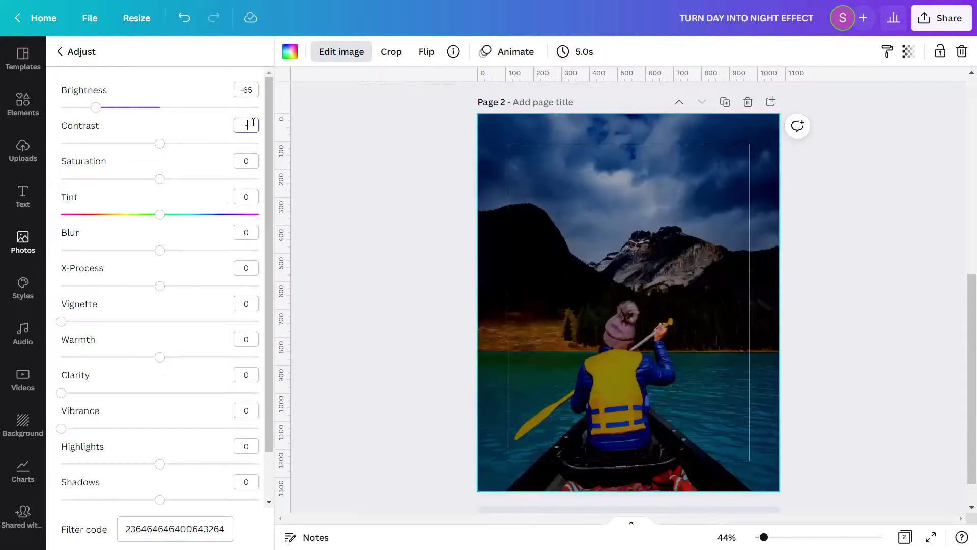
{"action": "left_click", "coordinate": [254, 159]}
{"action": "type", "text": "-45"}
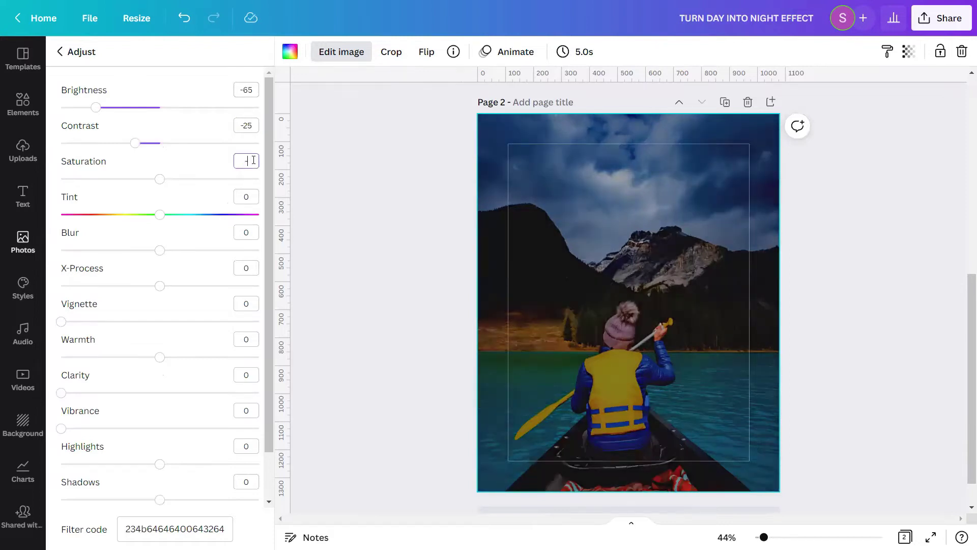
{"action": "left_click", "coordinate": [247, 232]}
{"action": "type", "text": "-5"}
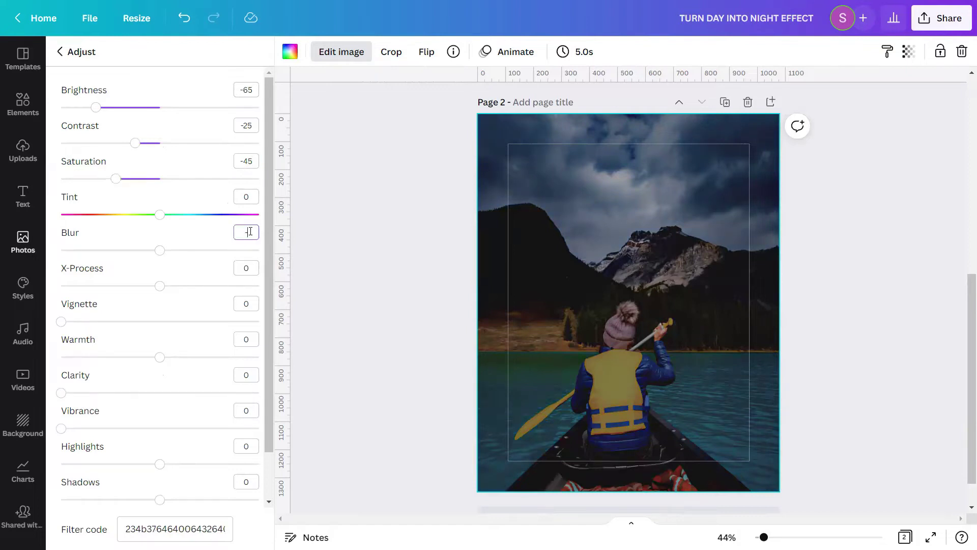
{"action": "left_click", "coordinate": [247, 304]}
{"action": "type", "text": "100"}
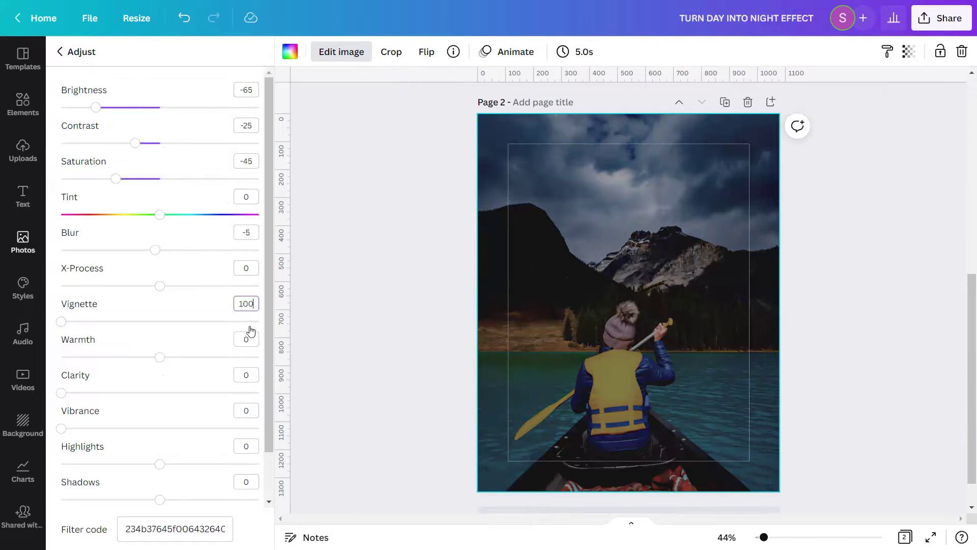
Step: Finish the night look with warmth -100, clarity 3, highlights -100 and shadows -100
{"action": "left_click", "coordinate": [253, 340]}
{"action": "type", "text": "-100"}
{"action": "left_click", "coordinate": [253, 376]}
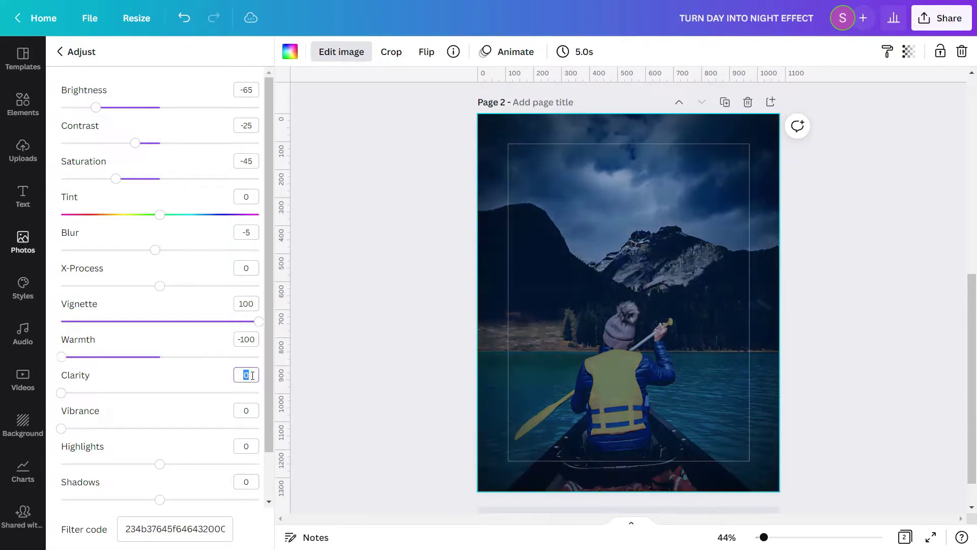
{"action": "type", "text": "3"}
{"action": "left_click", "coordinate": [252, 445]}
{"action": "type", "text": "-100"}
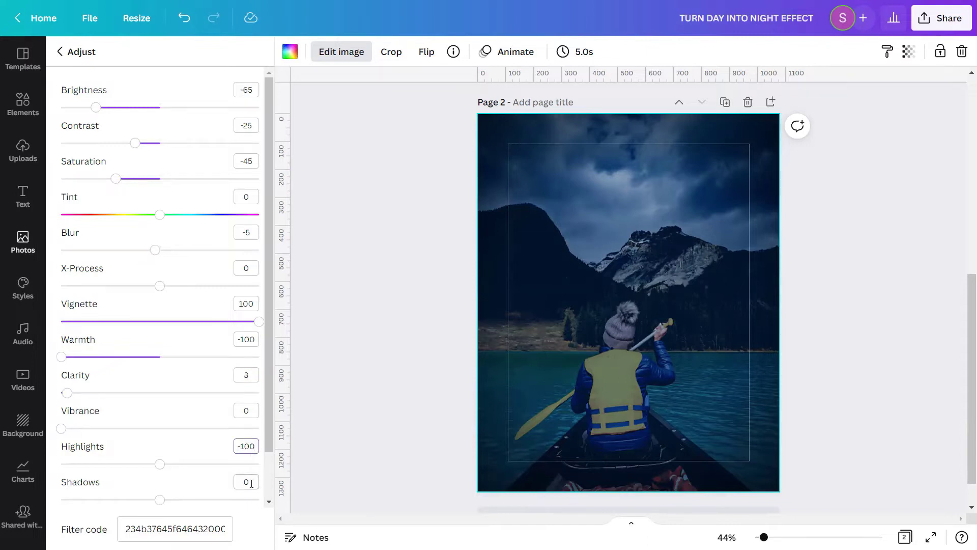
{"action": "left_click", "coordinate": [251, 482]}
{"action": "type", "text": "-100"}
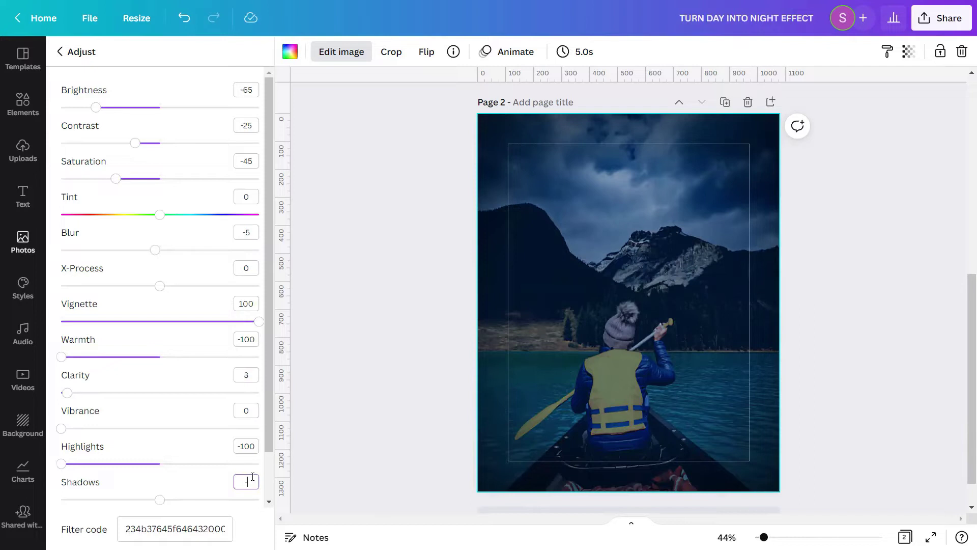
{"action": "key", "text": "Return"}
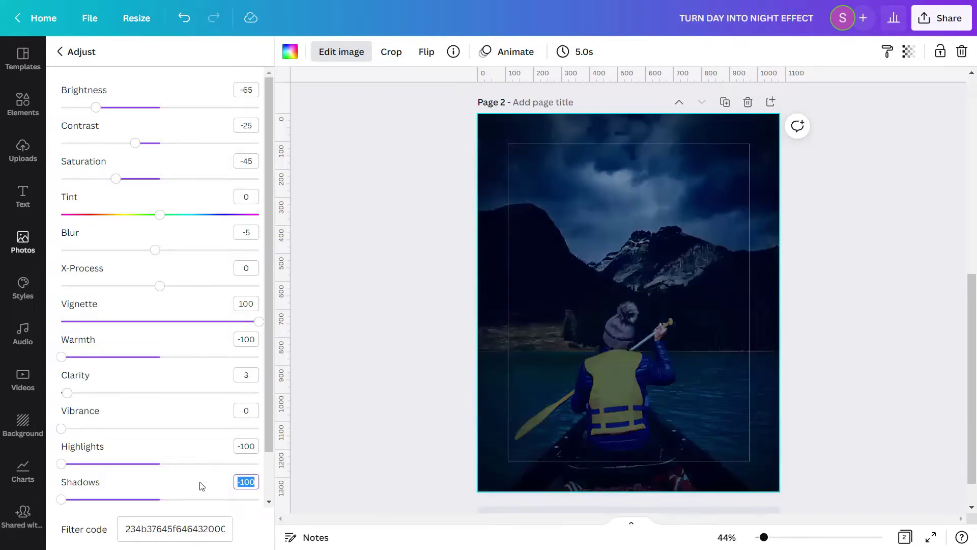
{"action": "scroll", "coordinate": [202, 486], "scroll_direction": "down", "scroll_amount": 1}
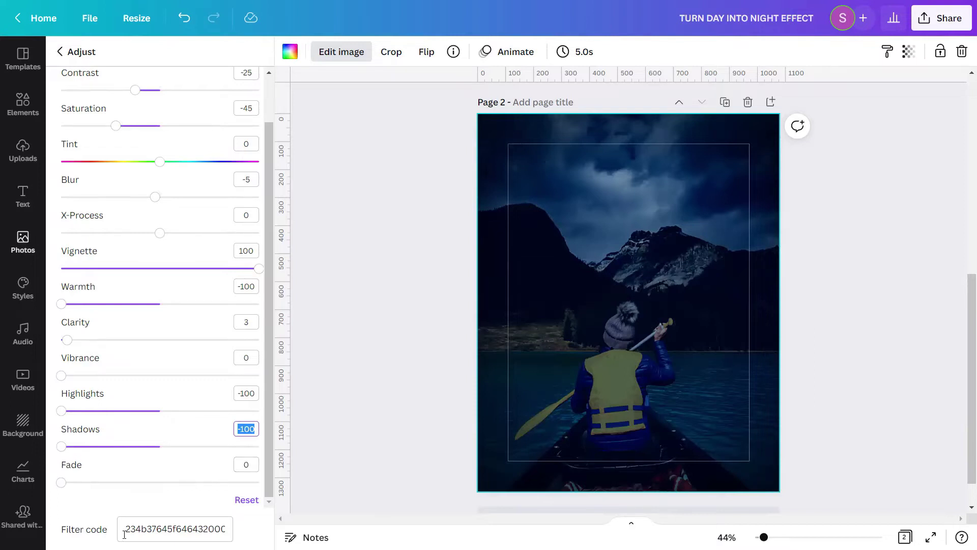
{"action": "key", "text": "Escape"}
{"action": "key", "text": "Escape"}
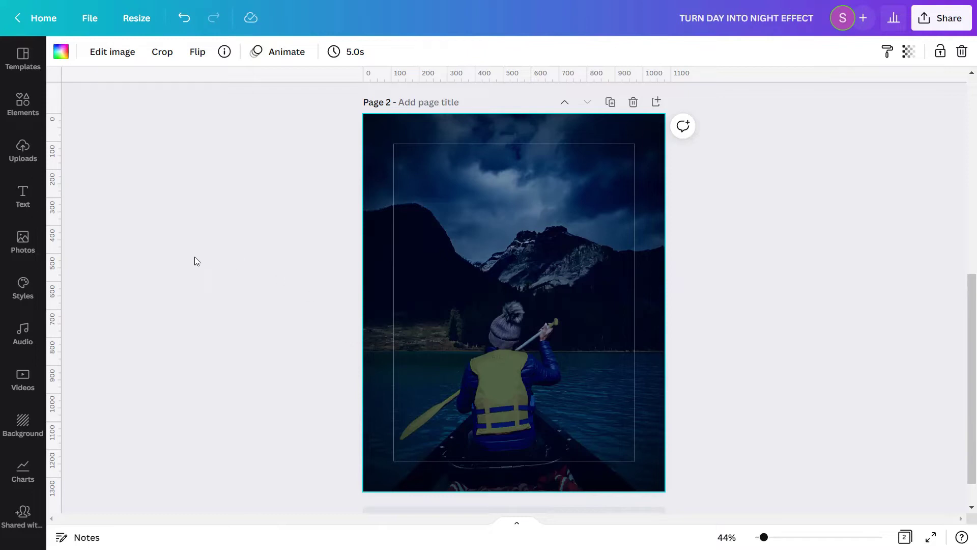
Step: Search stock photos for 'MOON' and add the crescent moon photo to page 2
{"action": "left_click", "coordinate": [24, 248]}
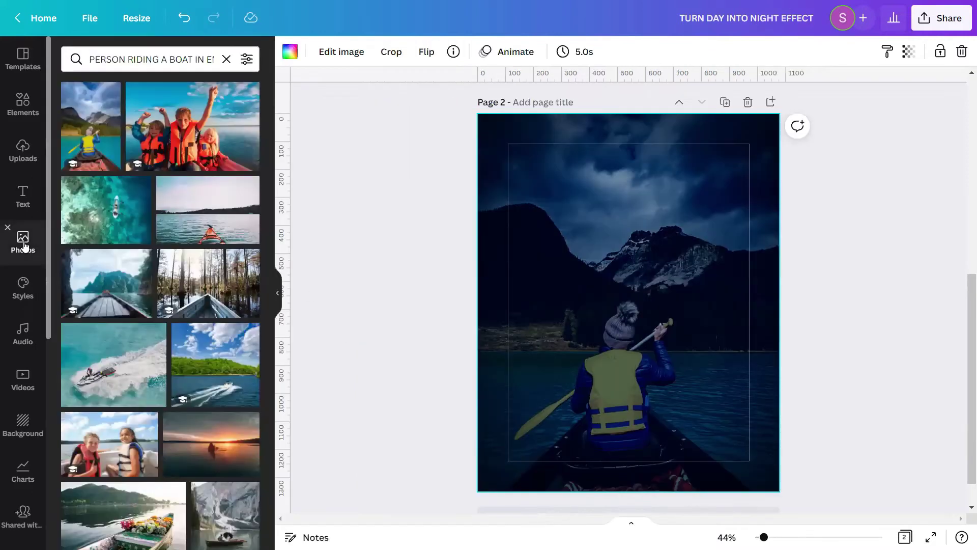
{"action": "left_click", "coordinate": [227, 60]}
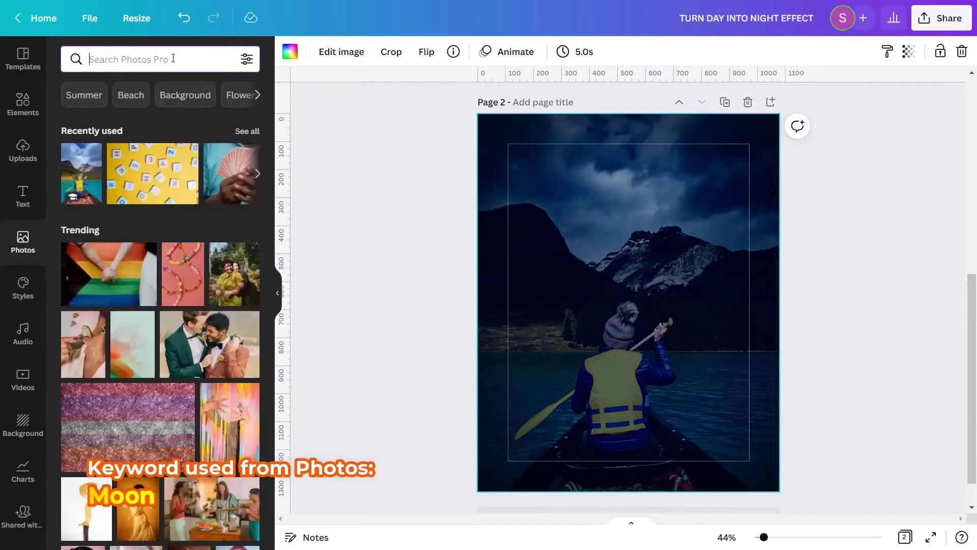
{"action": "type", "text": "MOON"}
{"action": "key", "text": "Return"}
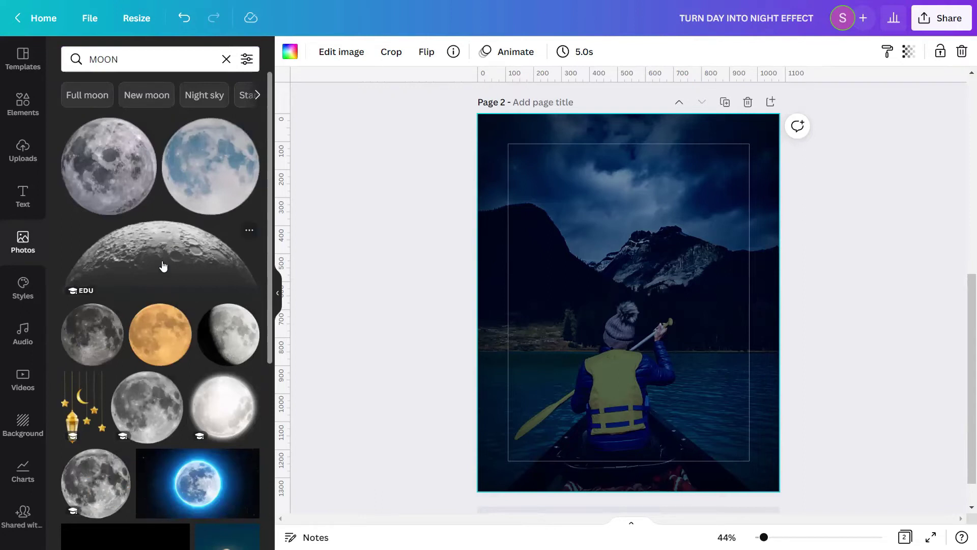
{"action": "left_click", "coordinate": [248, 232]}
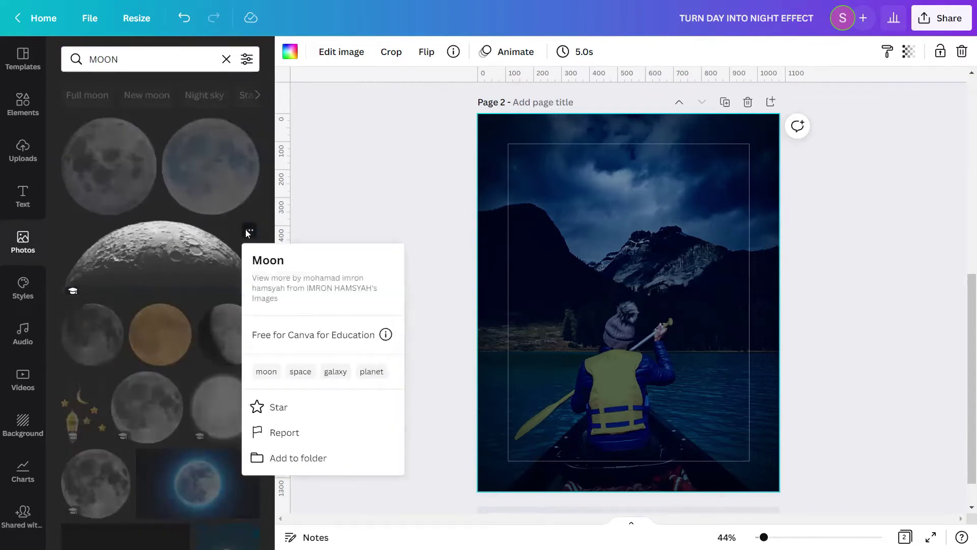
{"action": "left_click", "coordinate": [248, 231]}
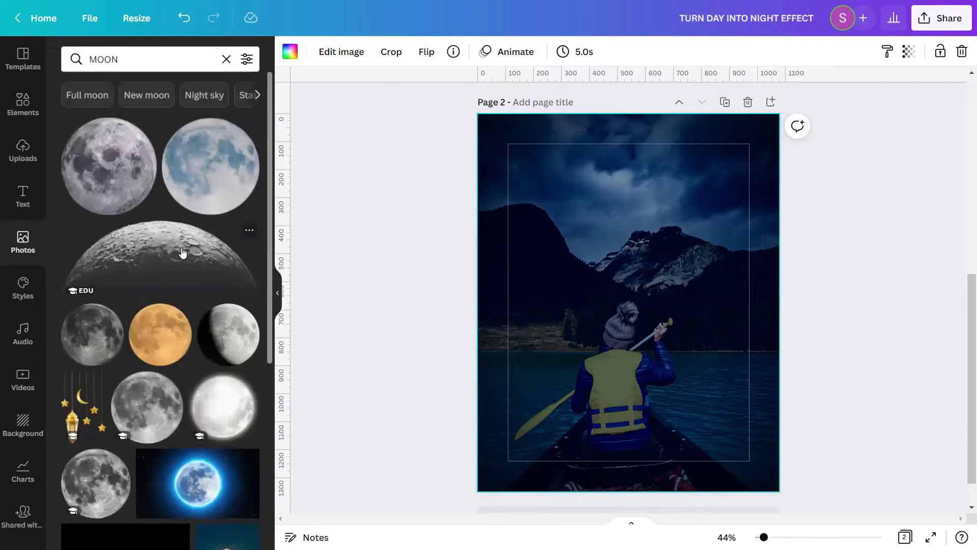
{"action": "left_click", "coordinate": [182, 252]}
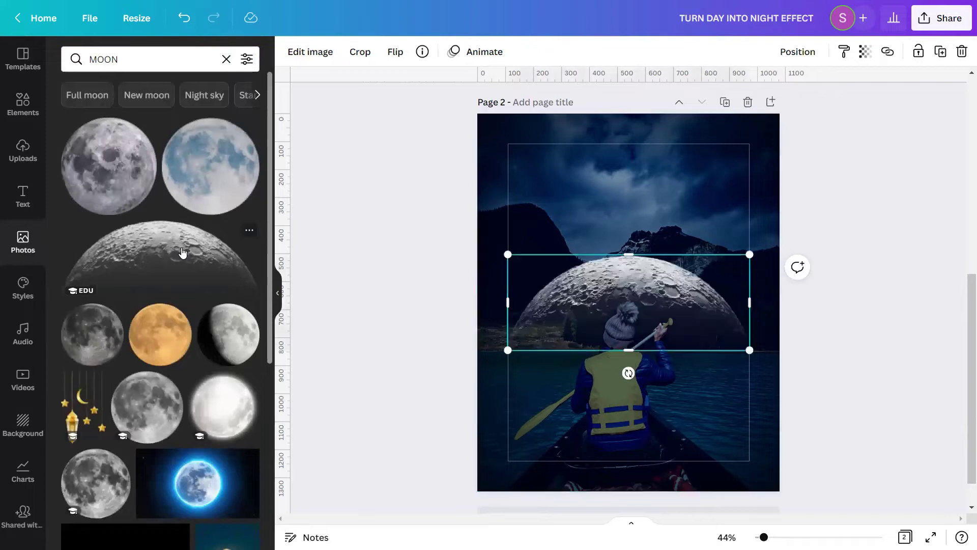
{"action": "left_click", "coordinate": [280, 296]}
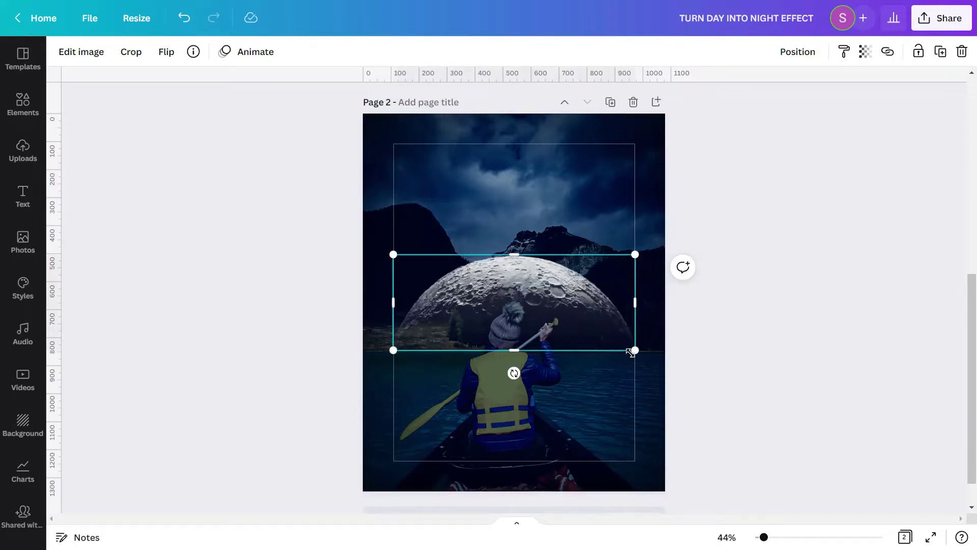
Step: Shrink the moon, tilt it about 29°, and nudge it up into the upper-left sky
{"action": "left_click_drag", "start_coordinate": [631, 352], "coordinate": [433, 170]}
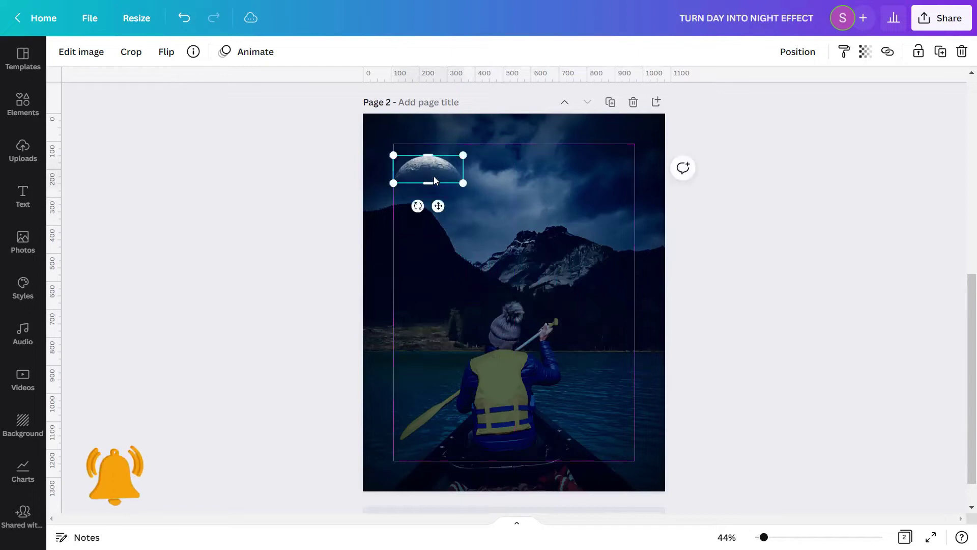
{"action": "left_click_drag", "start_coordinate": [419, 205], "coordinate": [406, 191]}
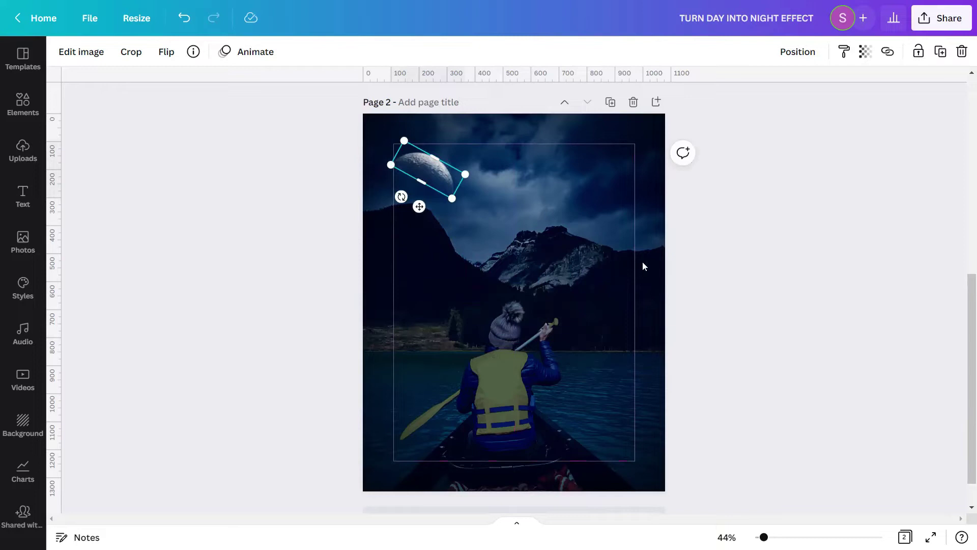
{"action": "left_click", "coordinate": [487, 196]}
{"action": "left_click", "coordinate": [441, 176]}
{"action": "key", "text": "Up"}
{"action": "key", "text": "Up"}
{"action": "key", "text": "Up"}
{"action": "key", "text": "Up"}
{"action": "key", "text": "Up"}
{"action": "key", "text": "Up"}
{"action": "key", "text": "Up"}
{"action": "key", "text": "Up"}
{"action": "key", "text": "Up"}
{"action": "key", "text": "Up"}
{"action": "key", "text": "Up"}
{"action": "key", "text": "Up"}
{"action": "key", "text": "Up"}
{"action": "key", "text": "Up"}
{"action": "key", "text": "Up"}
{"action": "key", "text": "Up"}
{"action": "key", "text": "Up"}
{"action": "key", "text": "Up"}
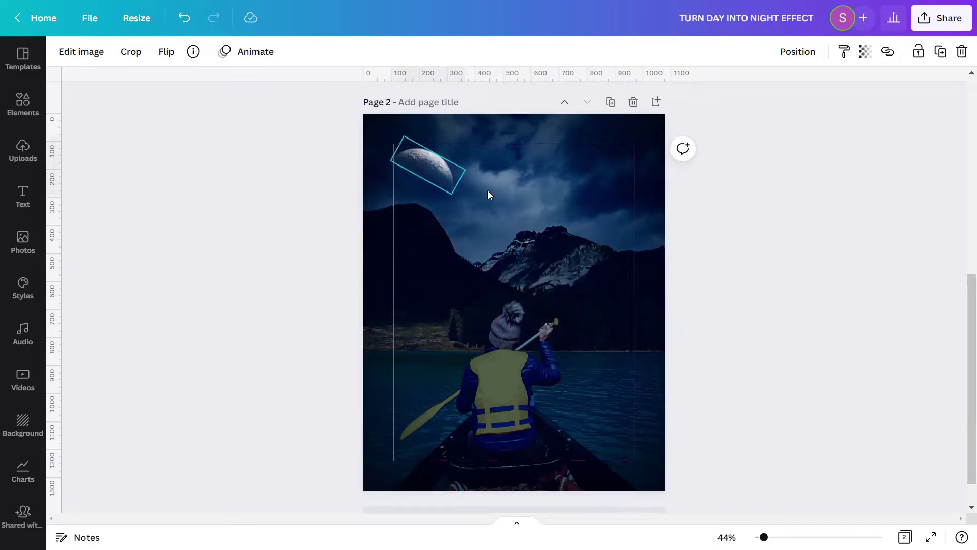
{"action": "left_click", "coordinate": [507, 200]}
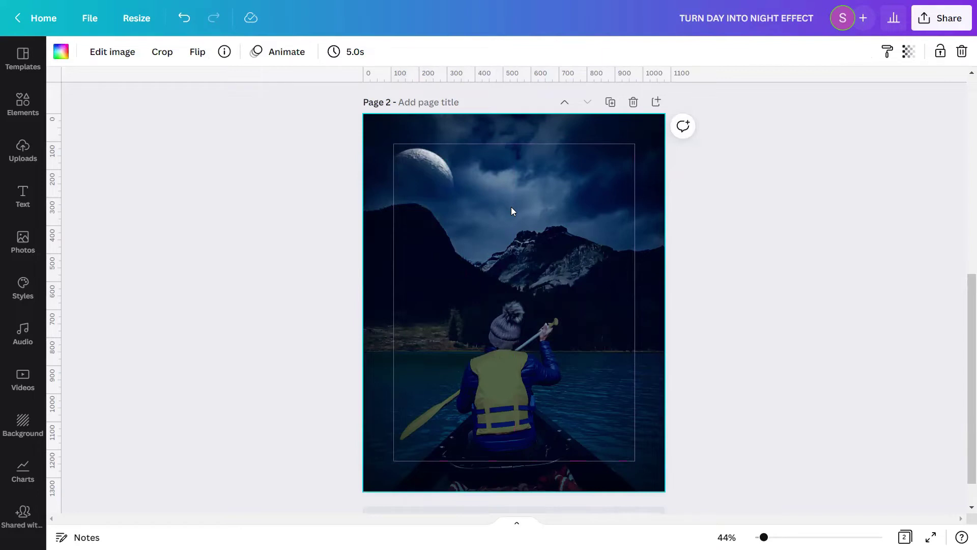
Step: Preview the night scene full screen, then add a new blank page 3
{"action": "left_click", "coordinate": [929, 538]}
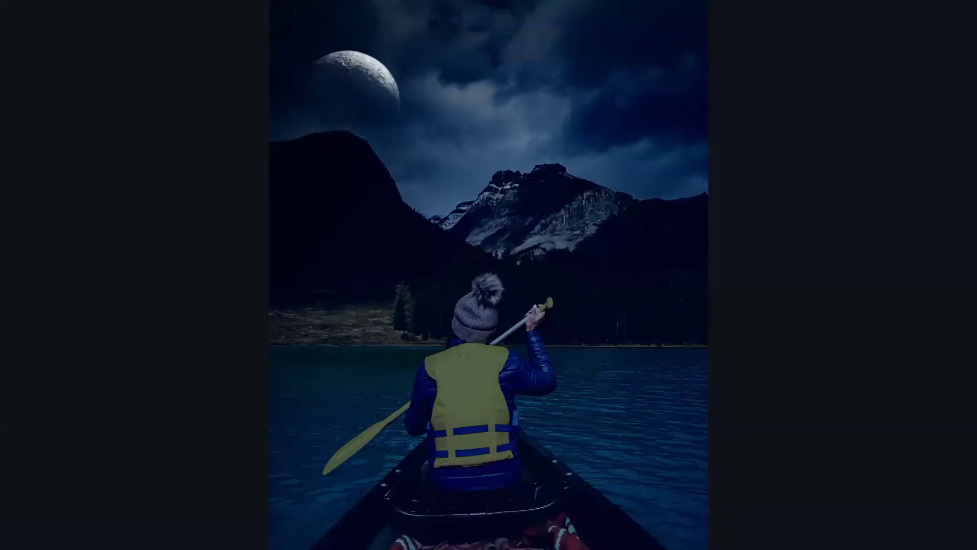
{"action": "key", "text": "Escape"}
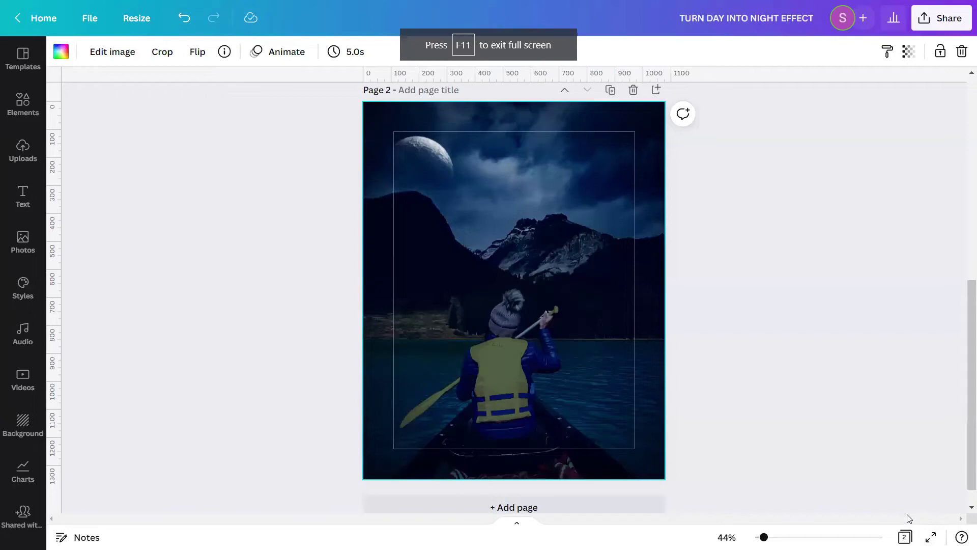
{"action": "left_click", "coordinate": [551, 507]}
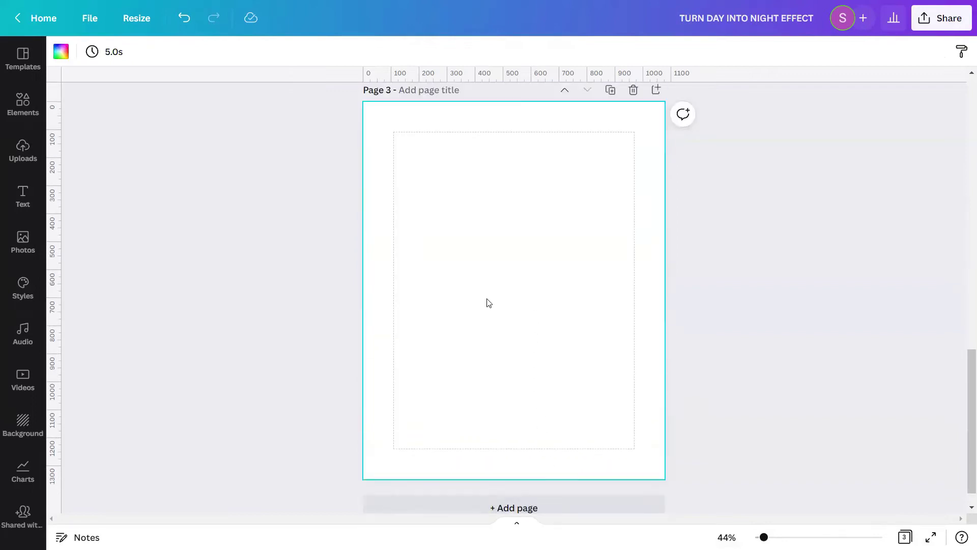
Step: Search stock photos for 'AERIAL PHOTO OF CITY BUILDINGS' and view the first result's details
{"action": "left_click", "coordinate": [30, 237]}
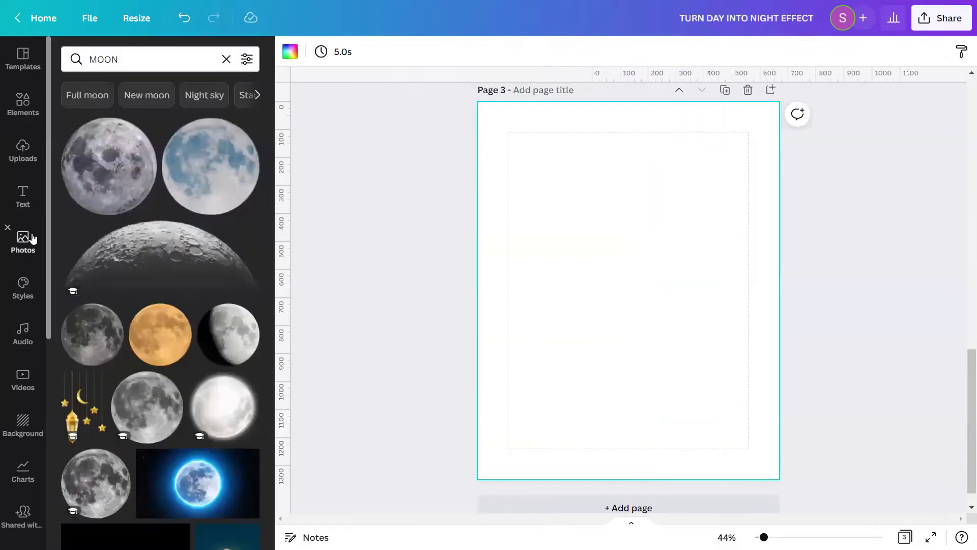
{"action": "left_click", "coordinate": [226, 59]}
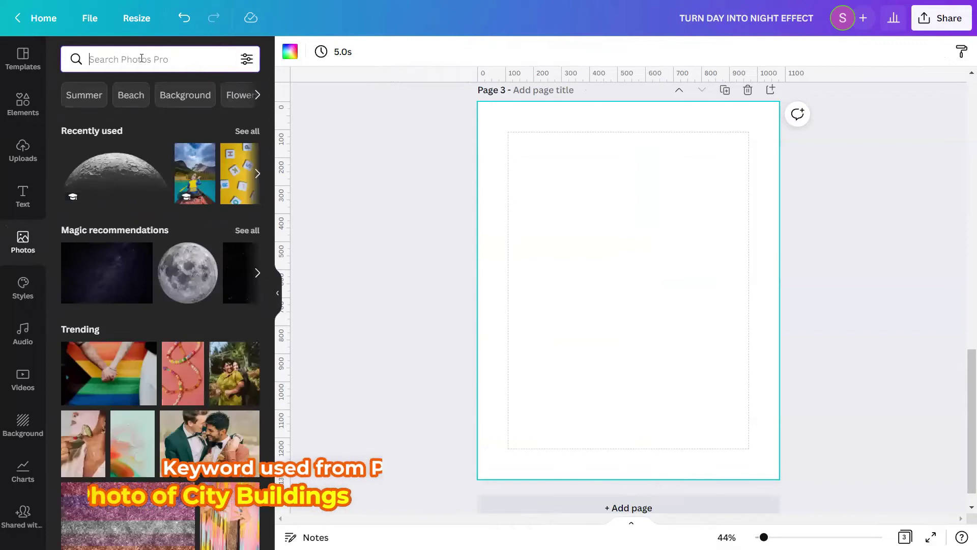
{"action": "type", "text": "AERIA"}
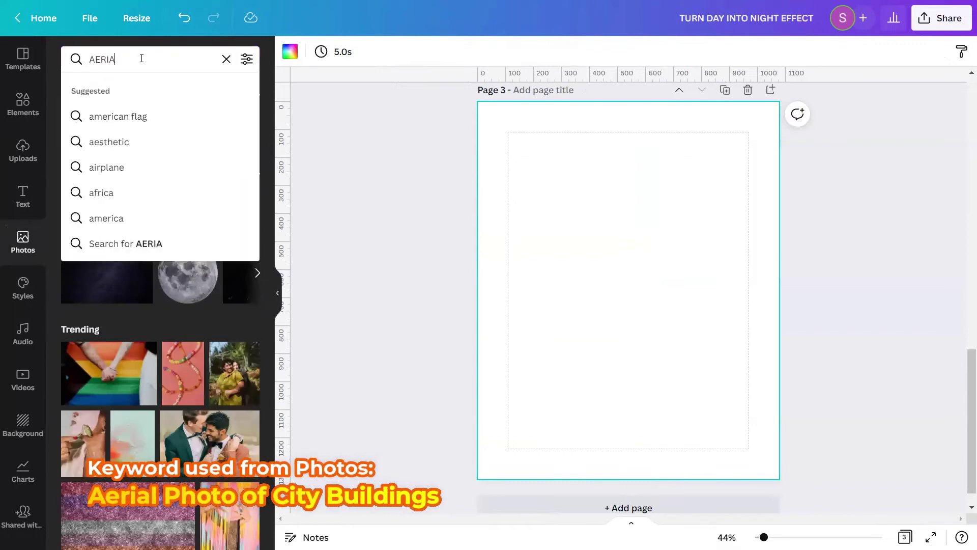
{"action": "type", "text": "L P"}
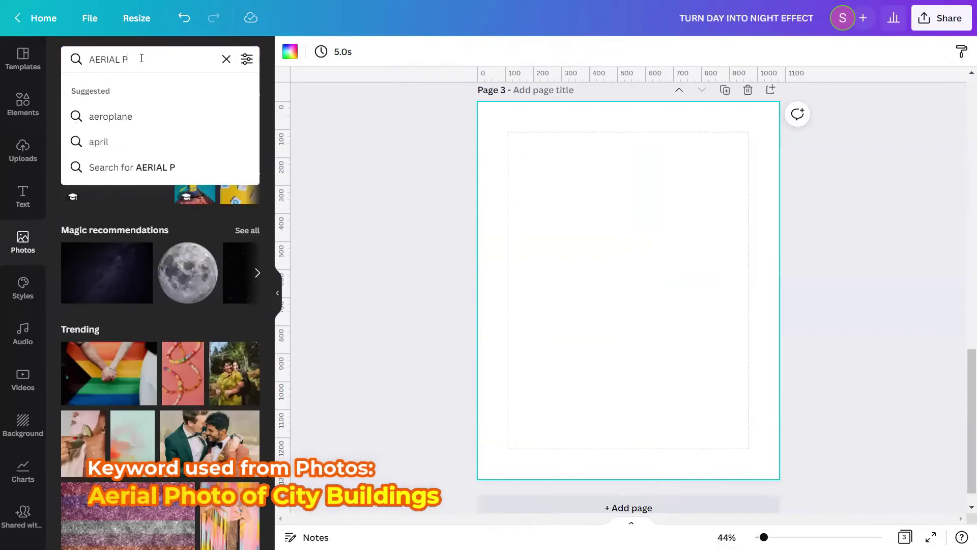
{"action": "type", "text": "HOTO"}
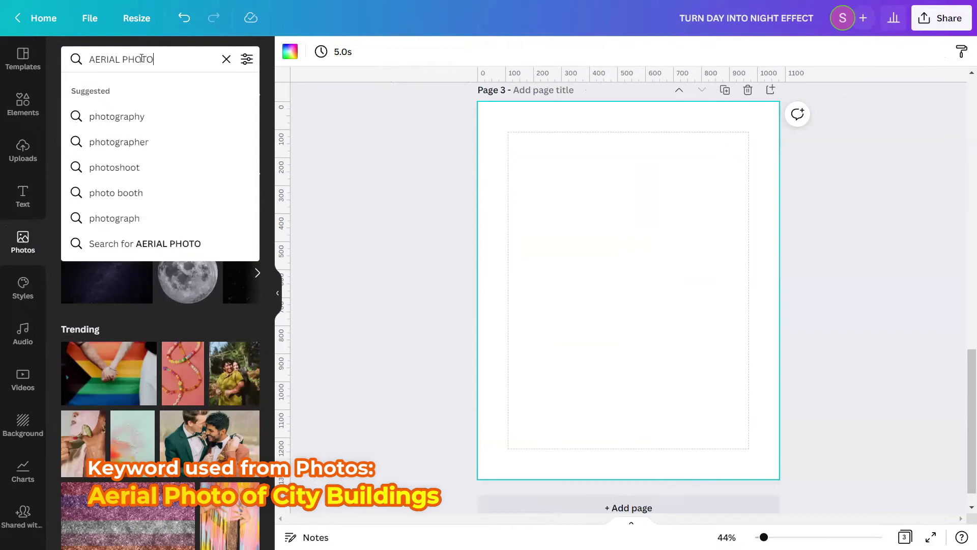
{"action": "type", "text": " OF "}
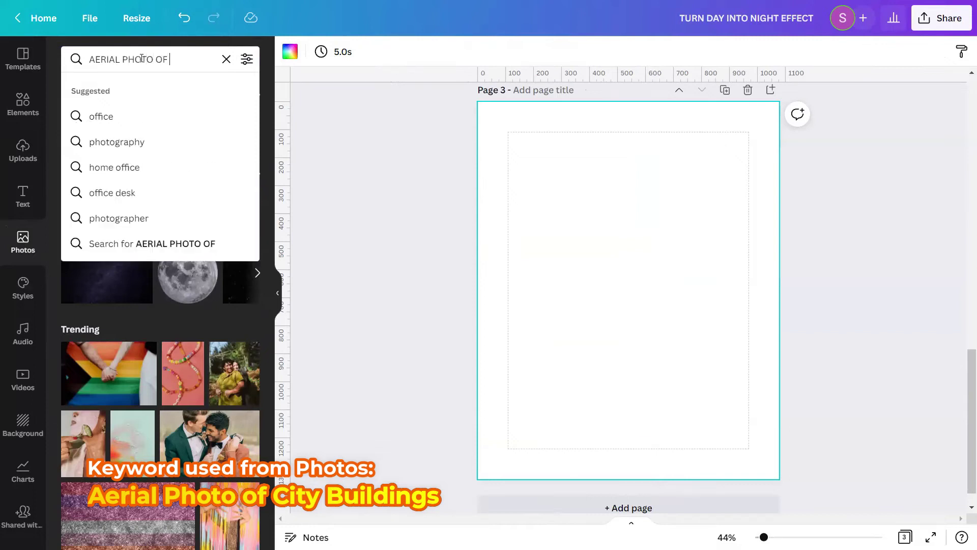
{"action": "type", "text": "CITY BU"}
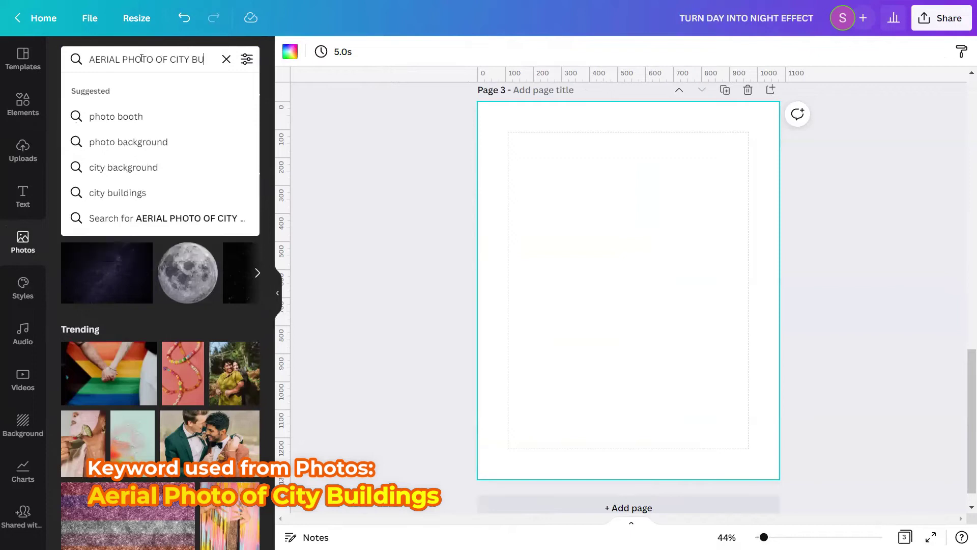
{"action": "type", "text": "ILDINGS"}
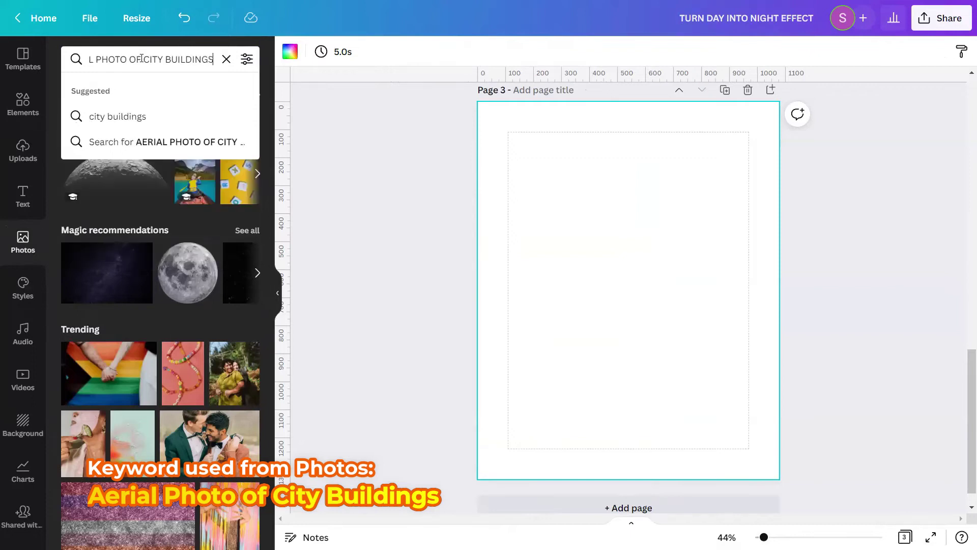
{"action": "key", "text": "Return"}
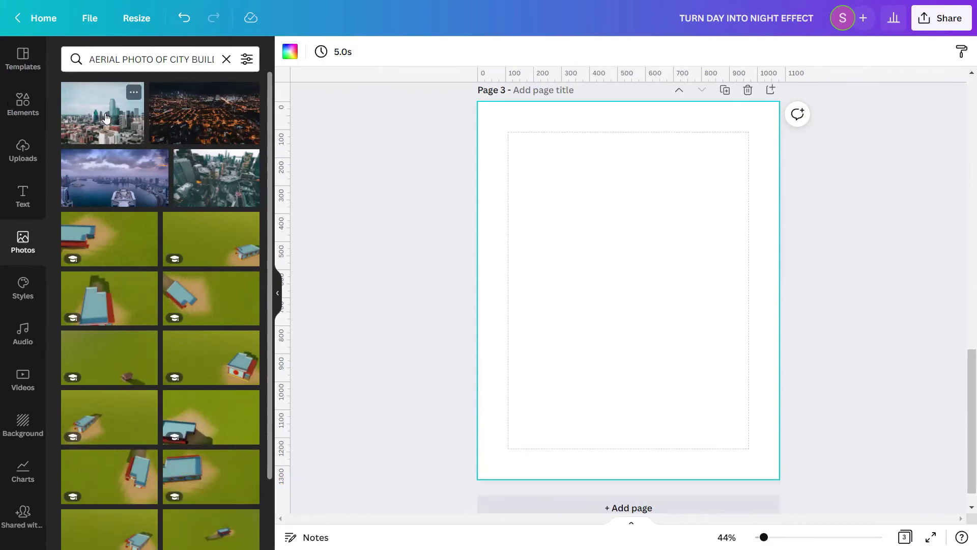
{"action": "left_click", "coordinate": [134, 92]}
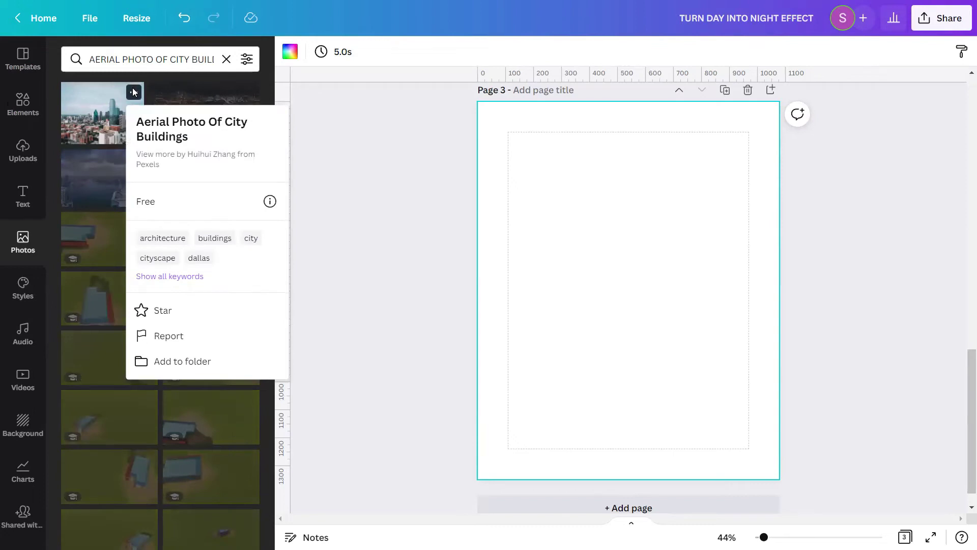
{"action": "left_click", "coordinate": [133, 92]}
Step: Add the aerial city buildings photo to page 3 and set it as the page background
{"action": "left_click", "coordinate": [117, 118]}
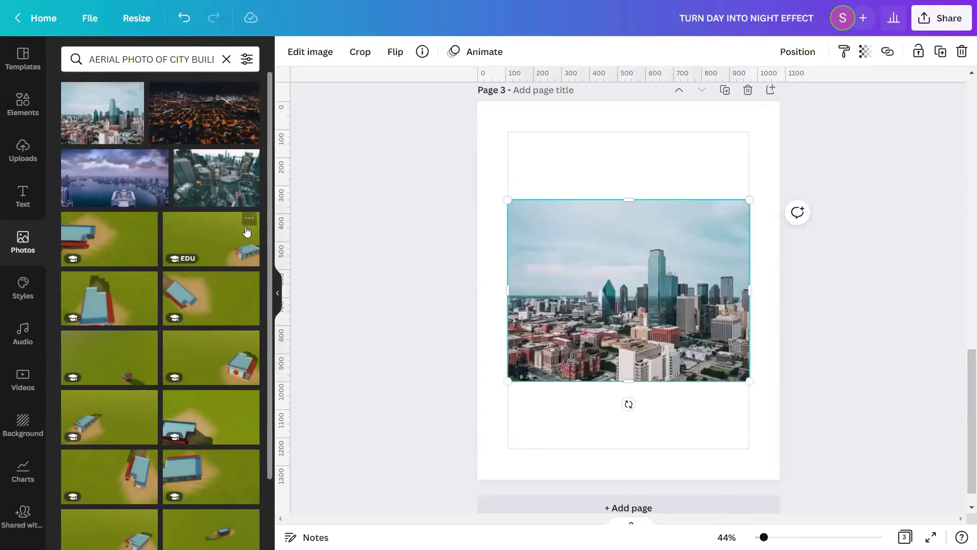
{"action": "left_click", "coordinate": [278, 293]}
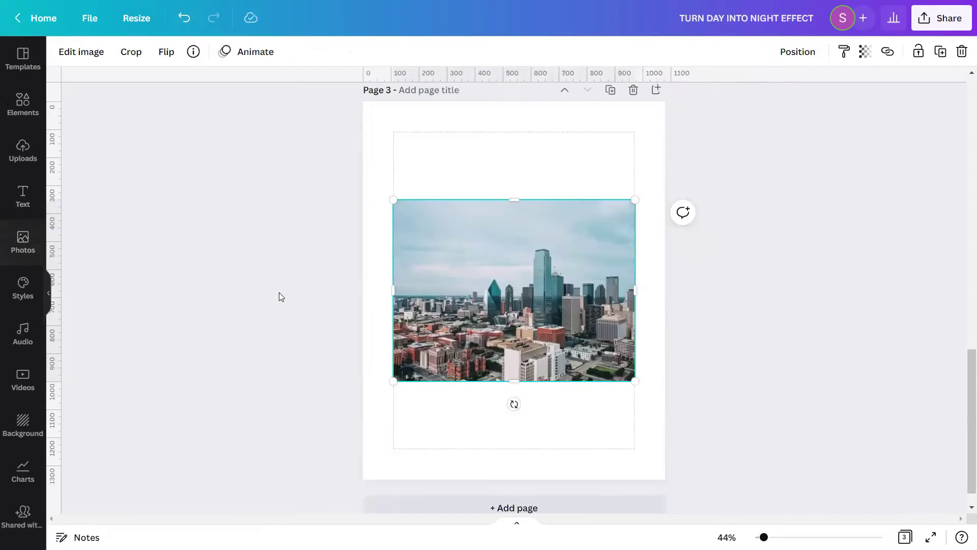
{"action": "right_click", "coordinate": [486, 294]}
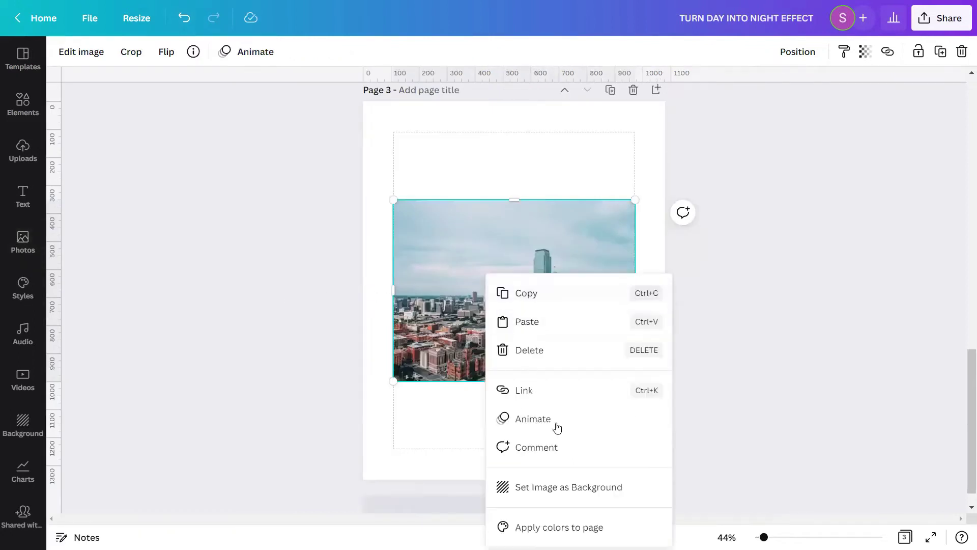
{"action": "left_click", "coordinate": [567, 488]}
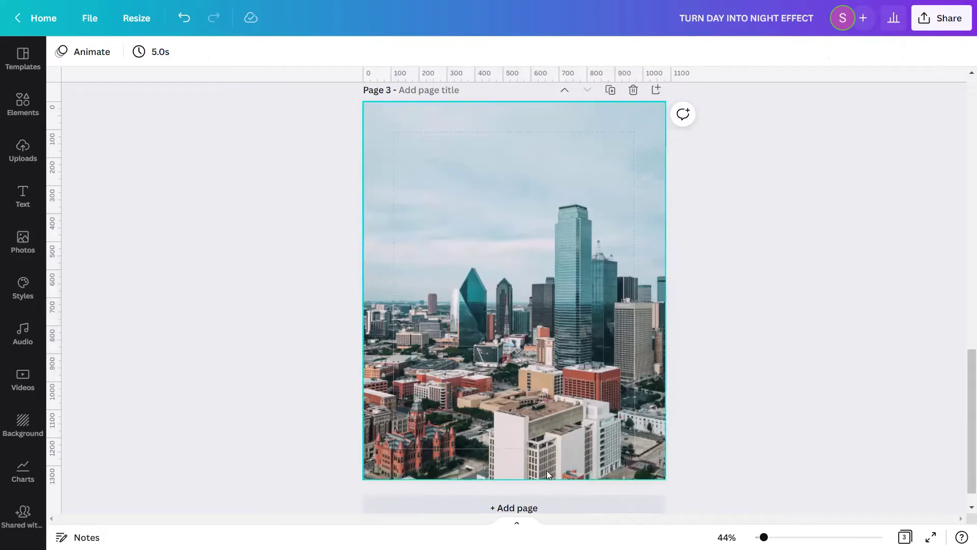
Step: Copy the filter code from the night canoe photo's adjustments, then select page 3's city photo
{"action": "scroll", "coordinate": [511, 425], "scroll_direction": "up", "scroll_amount": 3}
{"action": "scroll", "coordinate": [511, 428], "scroll_direction": "up", "scroll_amount": 5}
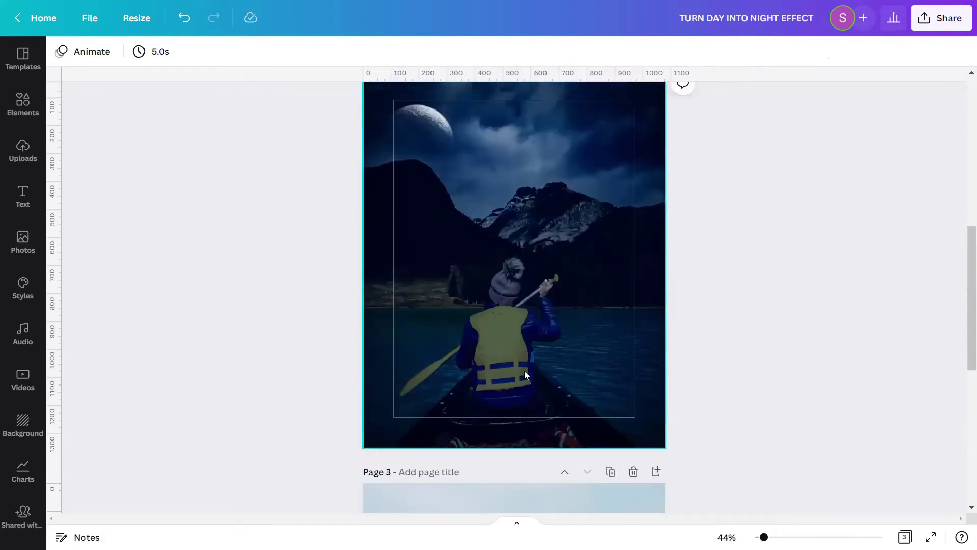
{"action": "left_click", "coordinate": [525, 302]}
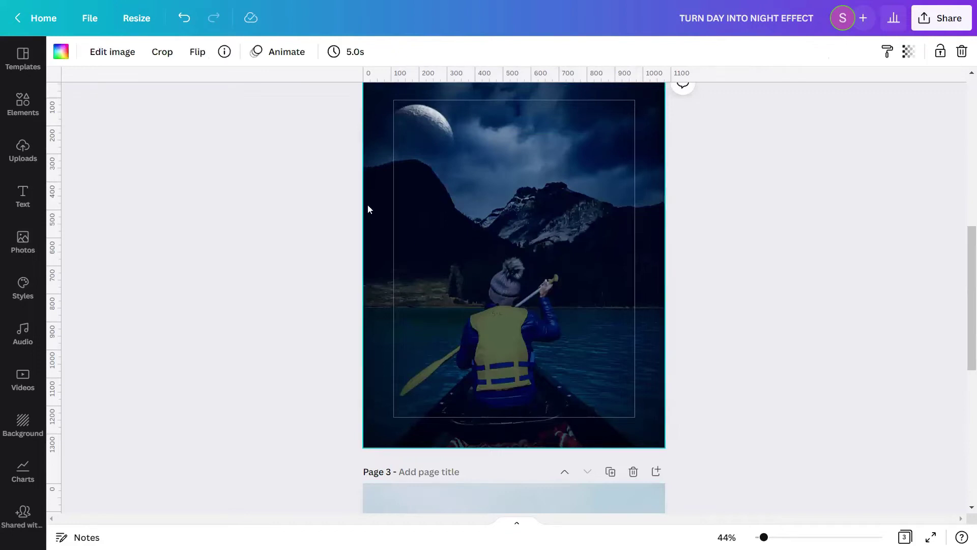
{"action": "left_click", "coordinate": [122, 55]}
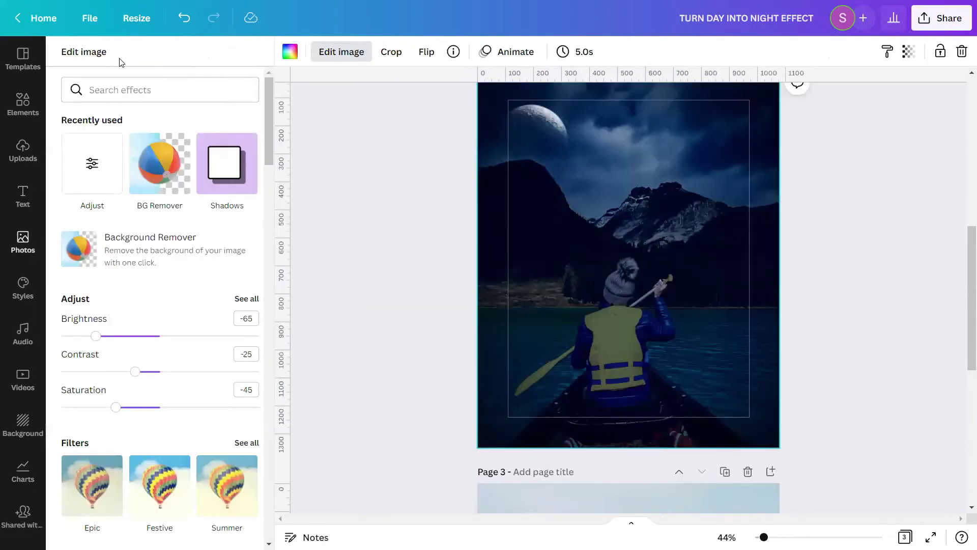
{"action": "left_click", "coordinate": [247, 300]}
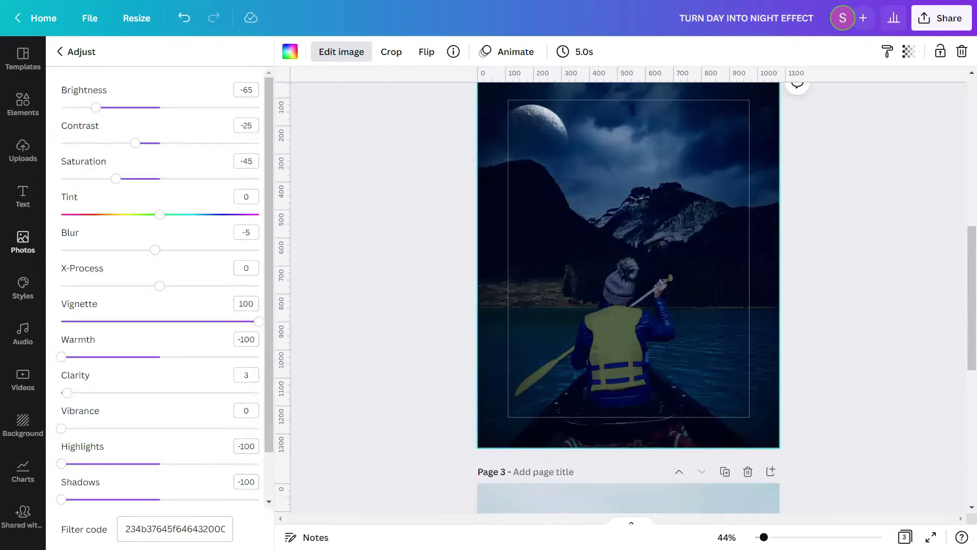
{"action": "left_click", "coordinate": [158, 529]}
{"action": "double_click", "coordinate": [172, 529]}
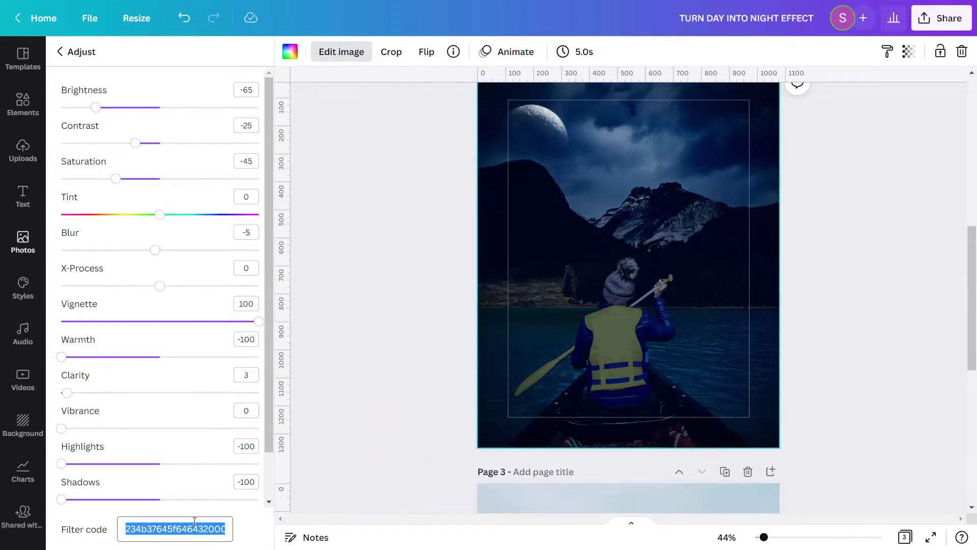
{"action": "scroll", "coordinate": [604, 407], "scroll_direction": "down", "scroll_amount": 1}
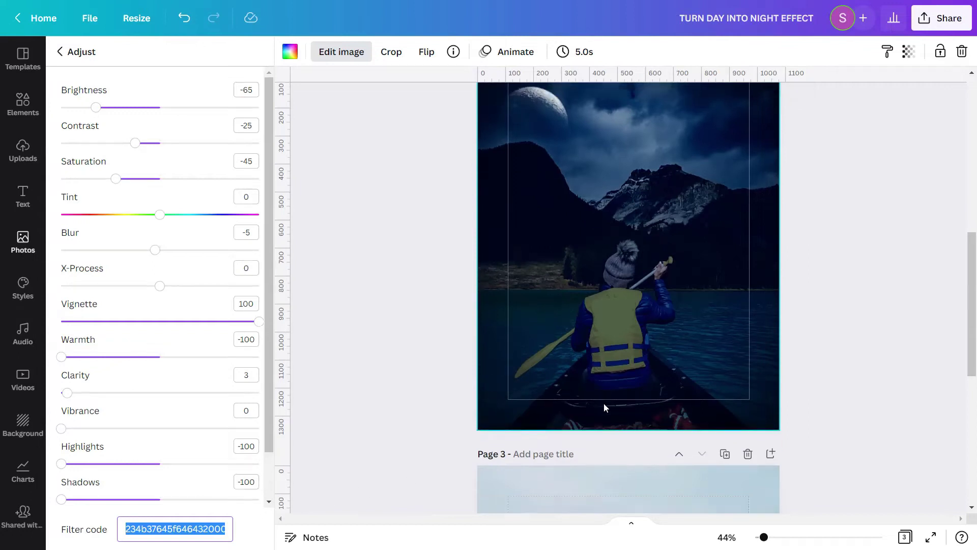
{"action": "scroll", "coordinate": [609, 386], "scroll_direction": "down", "scroll_amount": 7}
{"action": "left_click", "coordinate": [615, 342]}
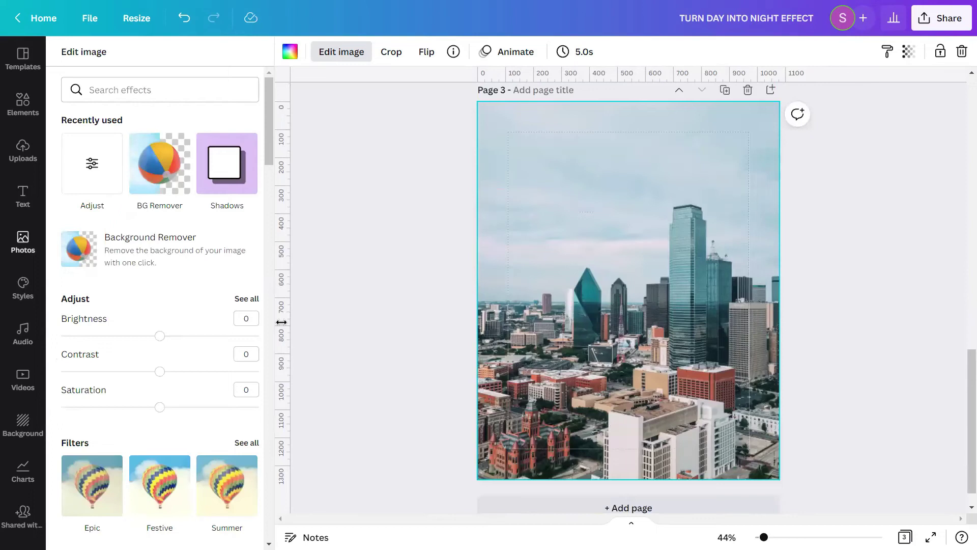
Step: Paste the night filter code onto the city photo, then set brightness -100 and contrast 25
{"action": "left_click", "coordinate": [243, 300]}
{"action": "left_click", "coordinate": [177, 531]}
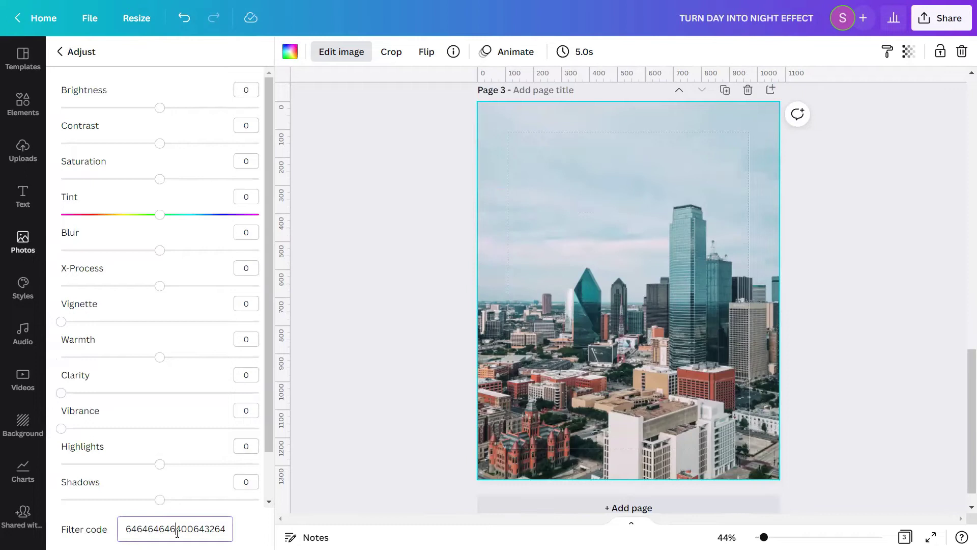
{"action": "double_click", "coordinate": [177, 531]}
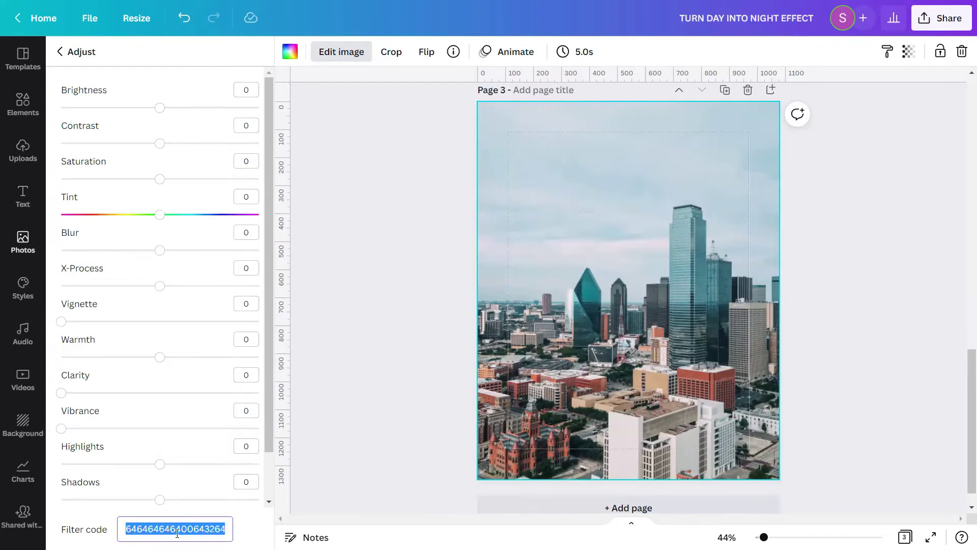
{"action": "key", "text": "ctrl+v"}
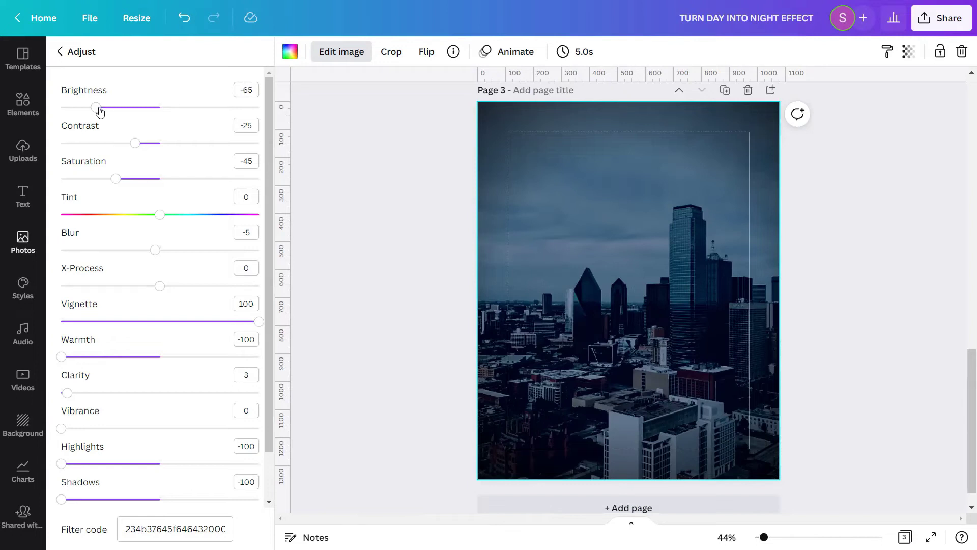
{"action": "left_click_drag", "start_coordinate": [94, 107], "coordinate": [43, 112]}
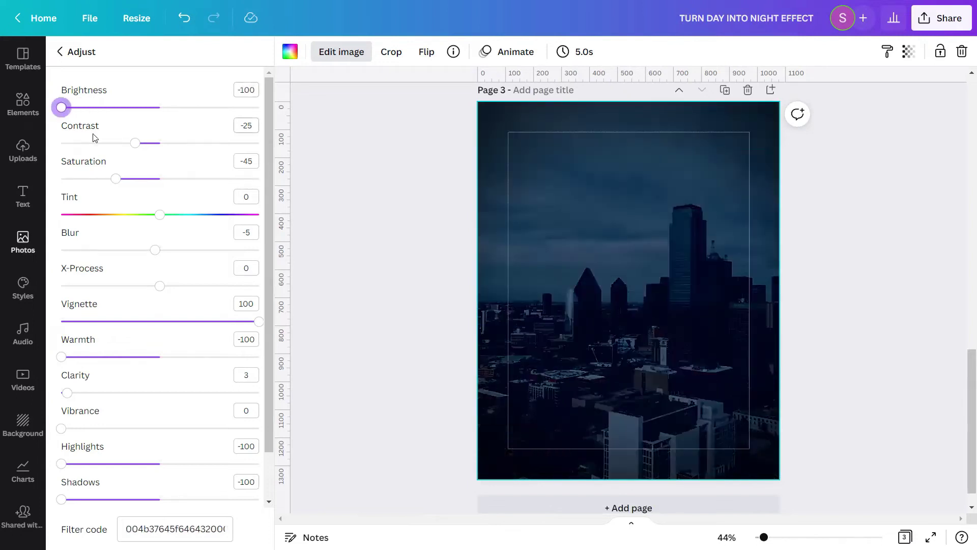
{"action": "left_click", "coordinate": [256, 126]}
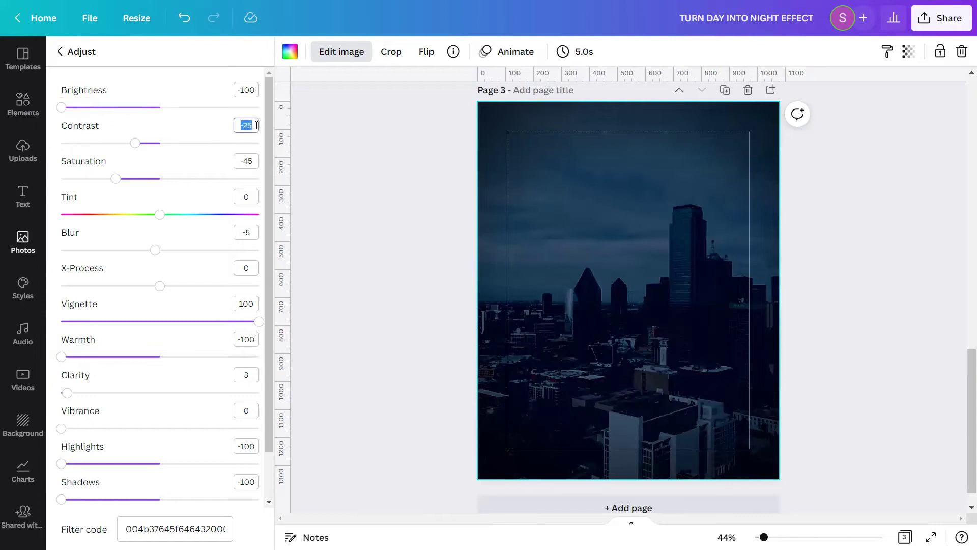
{"action": "type", "text": "25"}
{"action": "key", "text": "Return"}
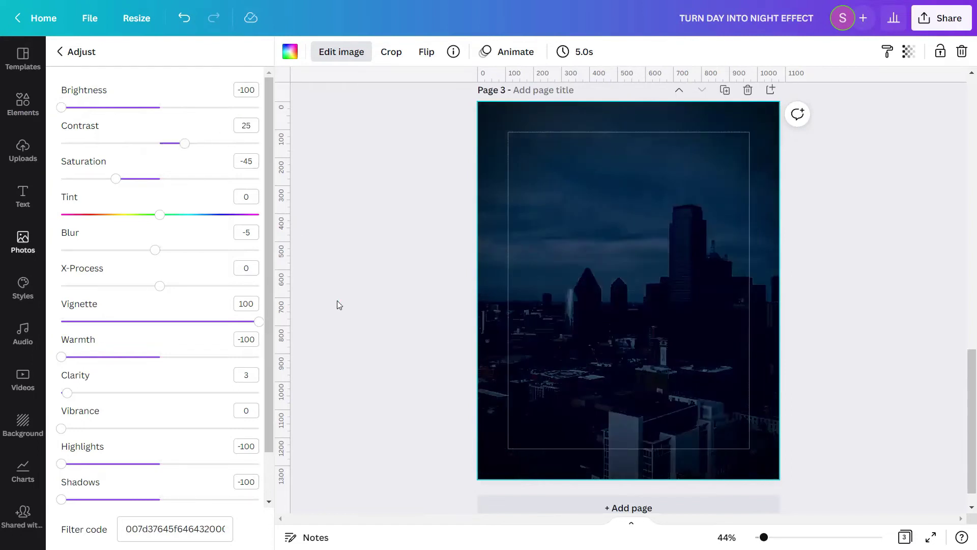
{"action": "key", "text": "Escape"}
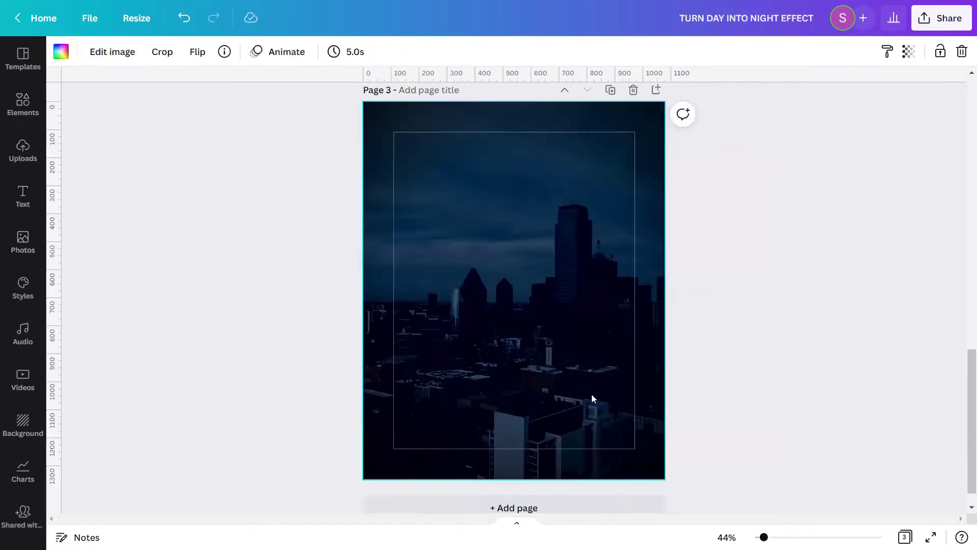
{"action": "left_click_drag", "start_coordinate": [763, 537], "coordinate": [772, 537]}
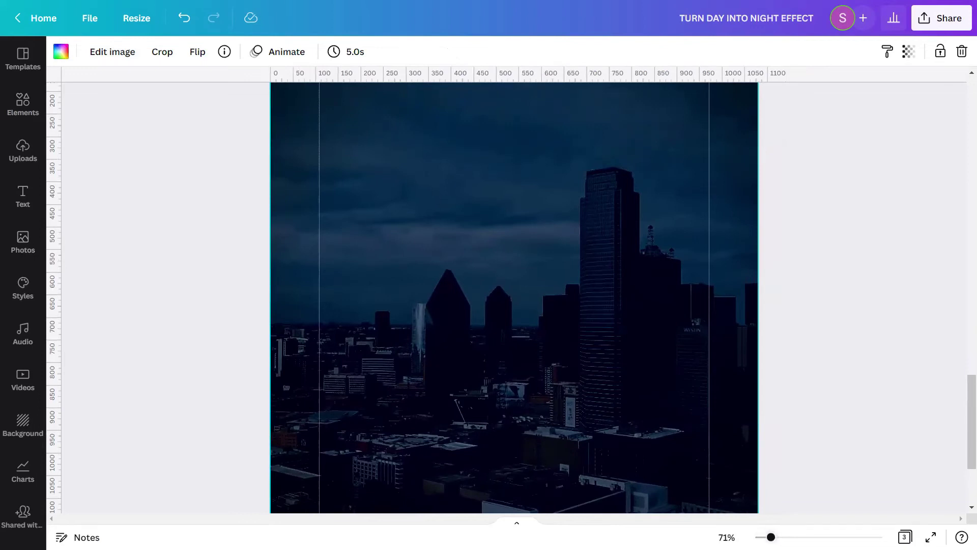
{"action": "key", "text": "ctrl+minus"}
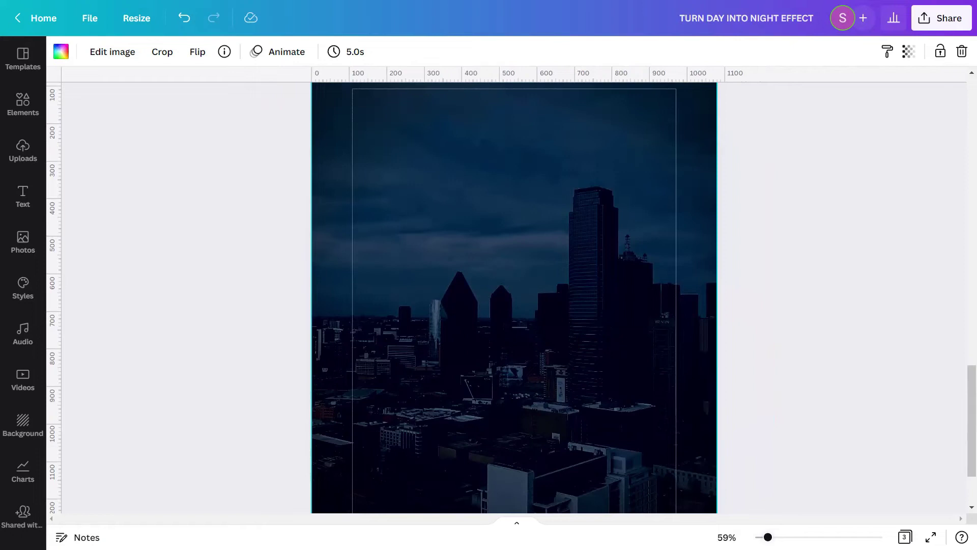
{"action": "key", "text": "ctrl+minus"}
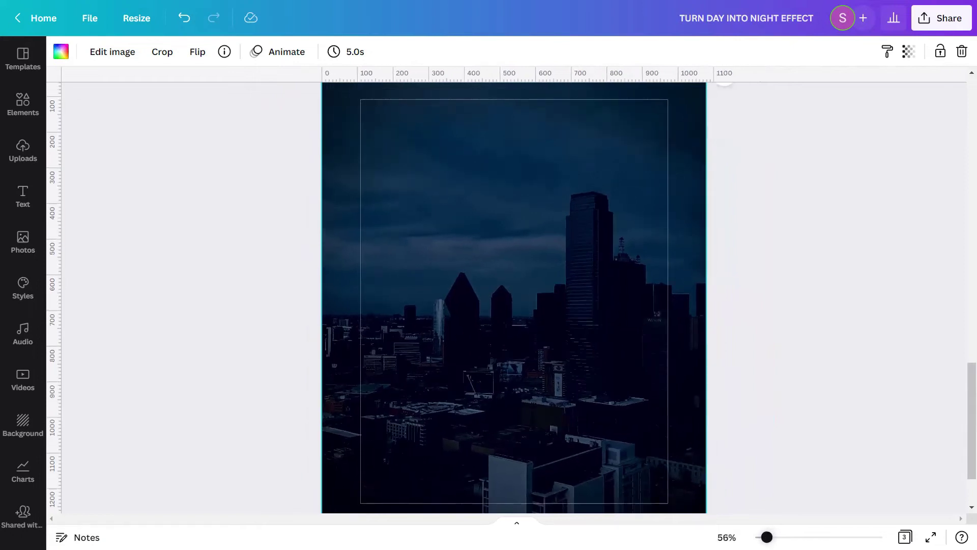
{"action": "key", "text": "ctrl+minus"}
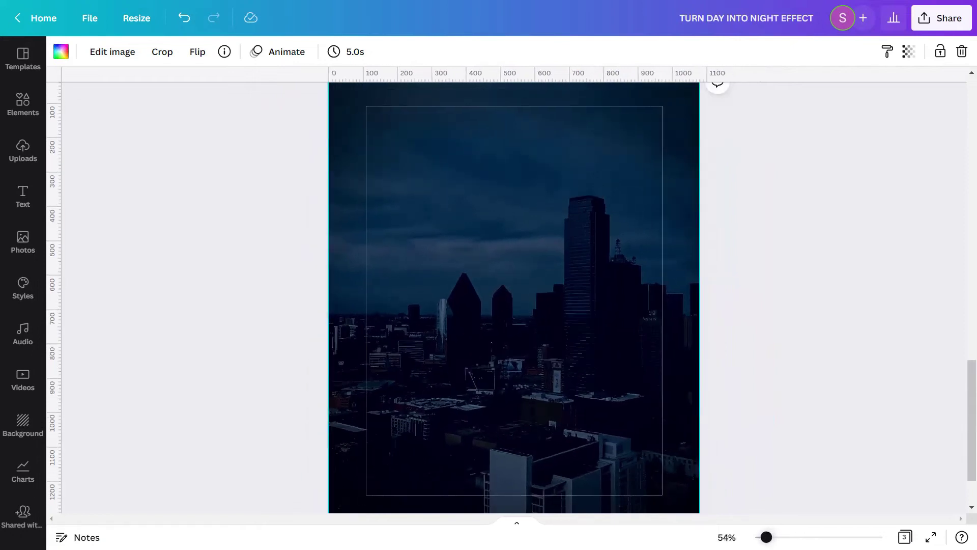
{"action": "key", "text": "ctrl+minus"}
{"action": "key", "text": "ctrl+minus"}
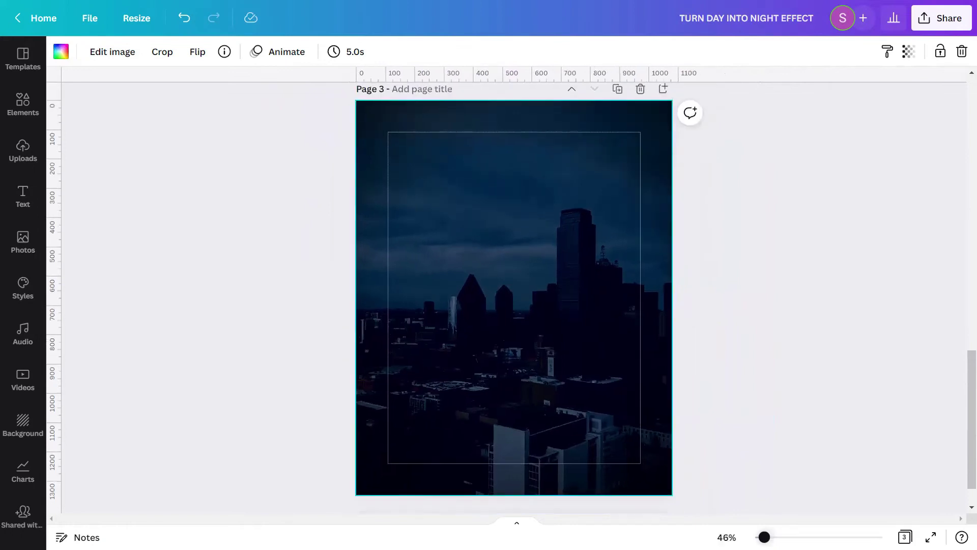
{"action": "key", "text": "ctrl+minus"}
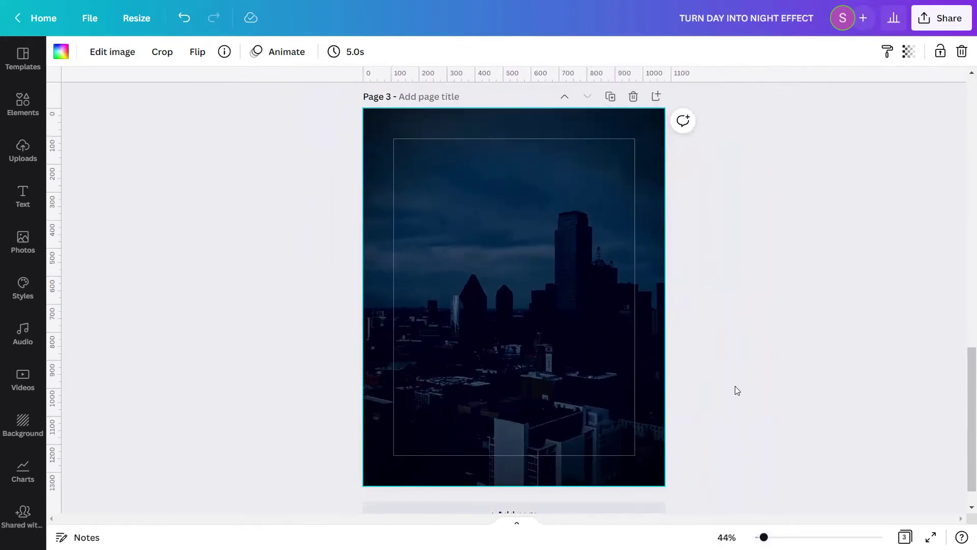
{"action": "left_click", "coordinate": [735, 390]}
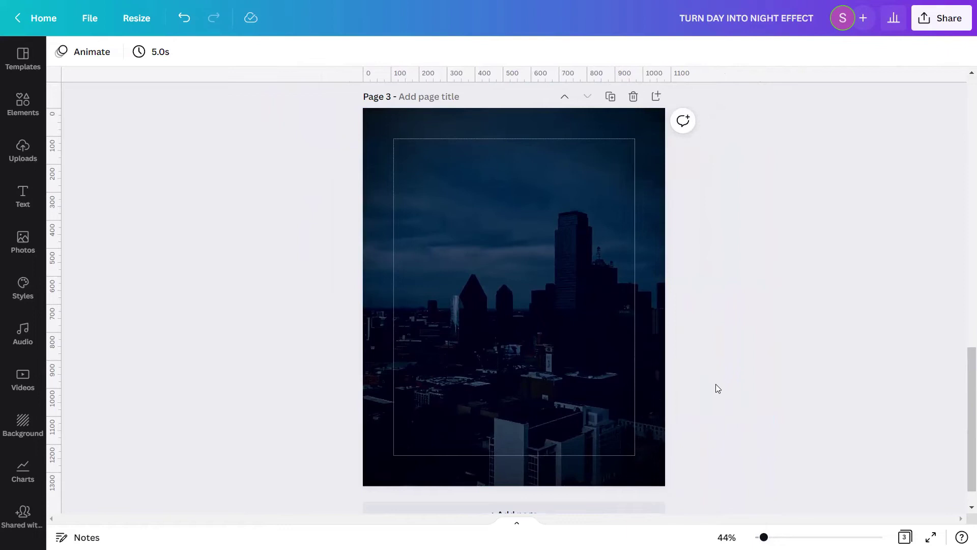
Step: Search Elements for 'STAR GALAXY OVERLAY' and show only the Graphics results
{"action": "left_click", "coordinate": [16, 106]}
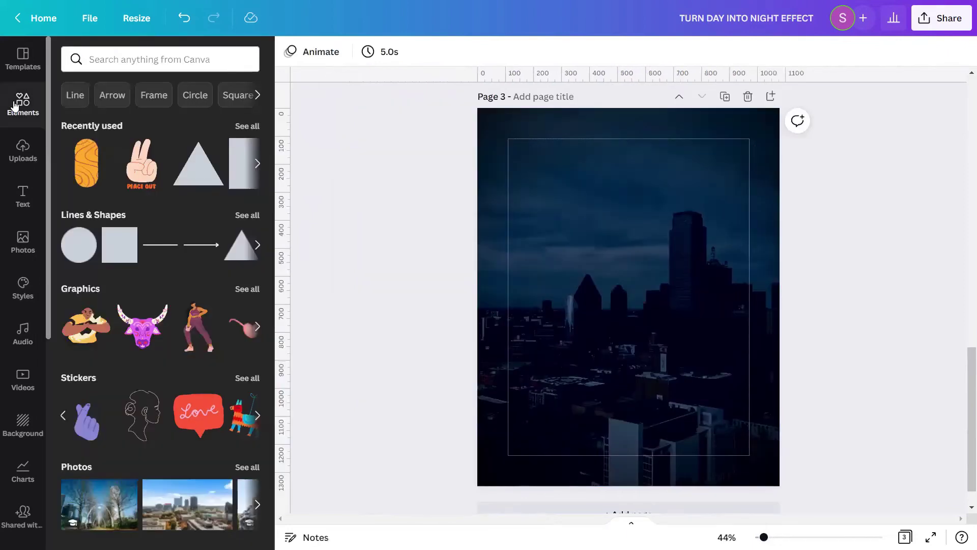
{"action": "left_click", "coordinate": [145, 60]}
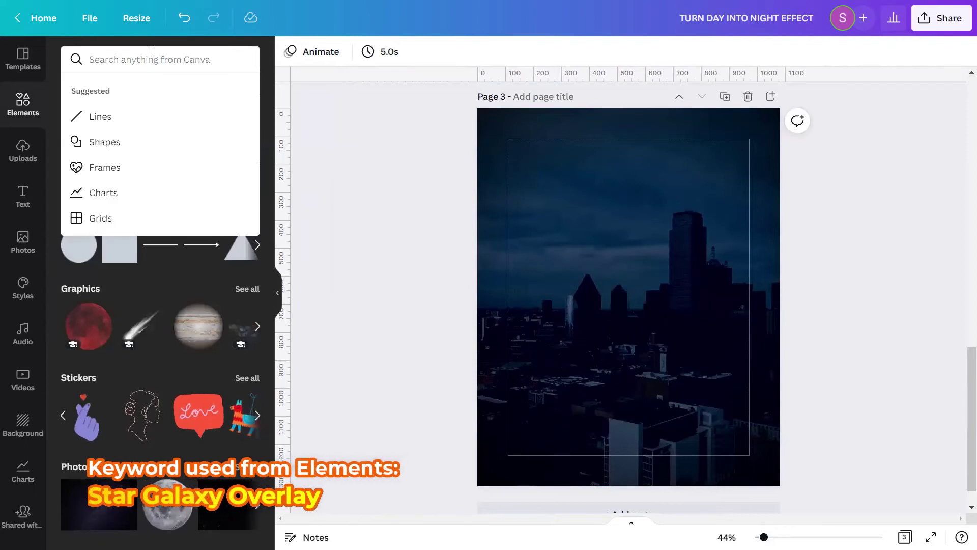
{"action": "type", "text": "STAR "}
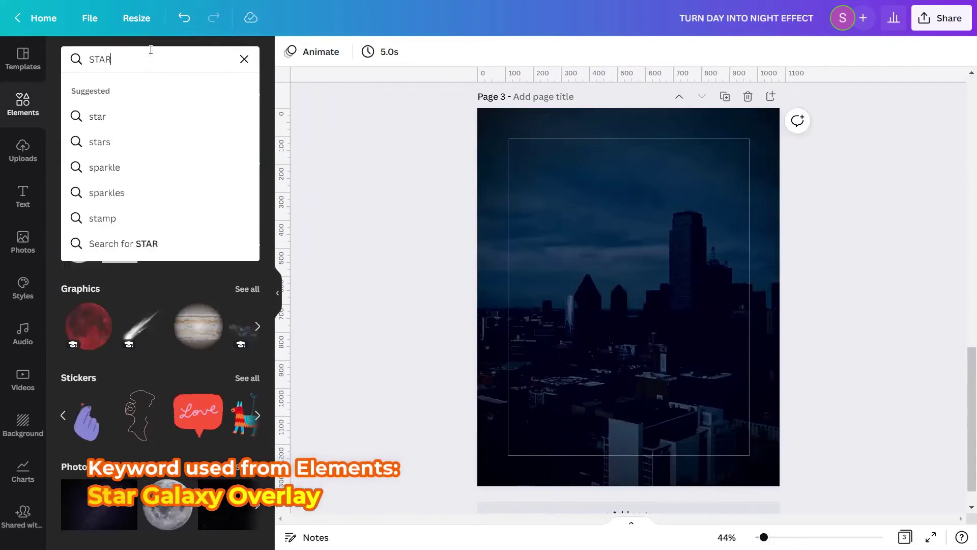
{"action": "type", "text": "GALAXY"}
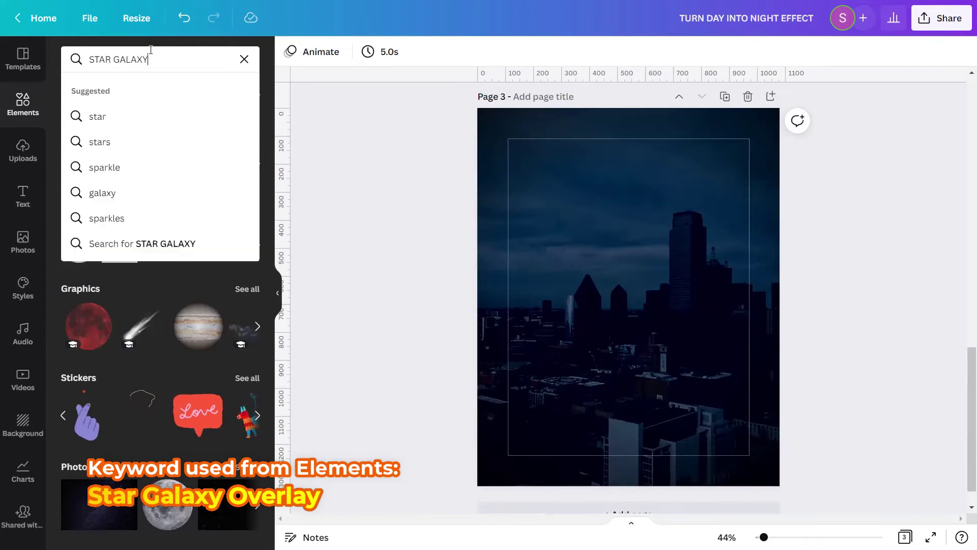
{"action": "type", "text": " OVERLAY"}
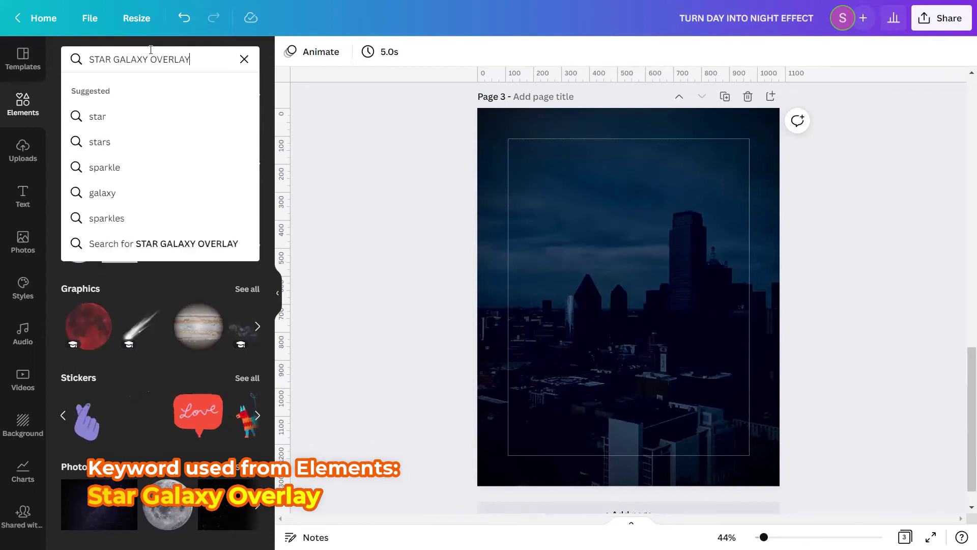
{"action": "key", "text": "Return"}
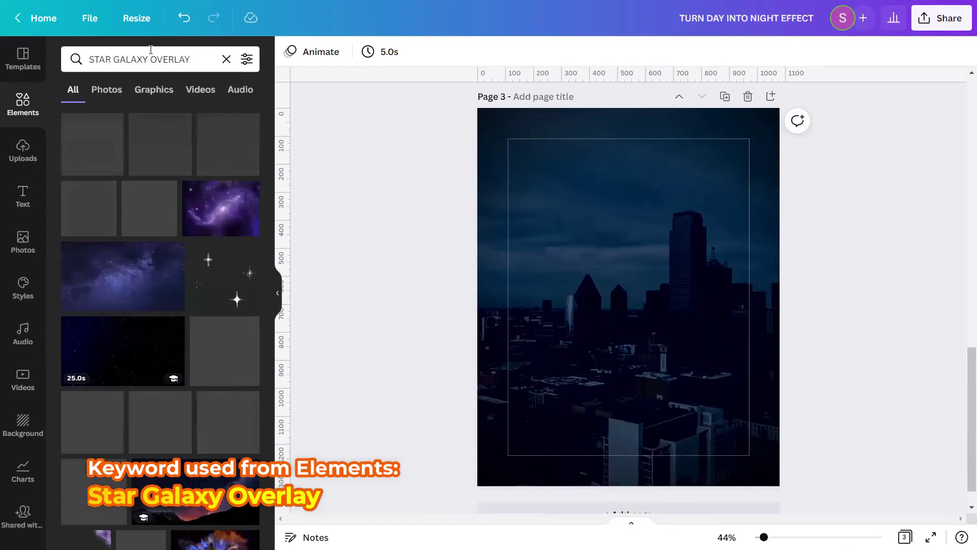
{"action": "left_click", "coordinate": [155, 100]}
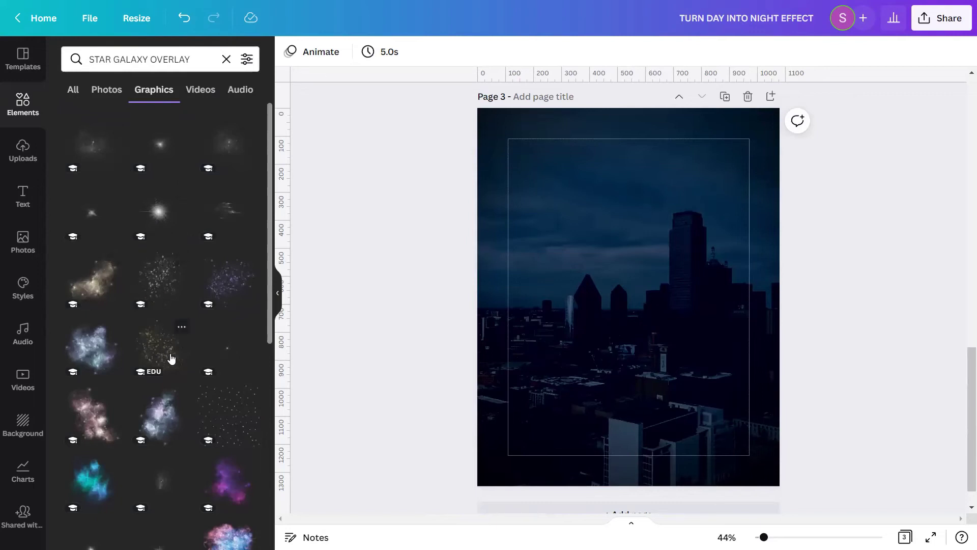
Step: Add the small star sparkle graphic onto the night city photo on page 3
{"action": "scroll", "coordinate": [171, 357], "scroll_direction": "down", "scroll_amount": 5}
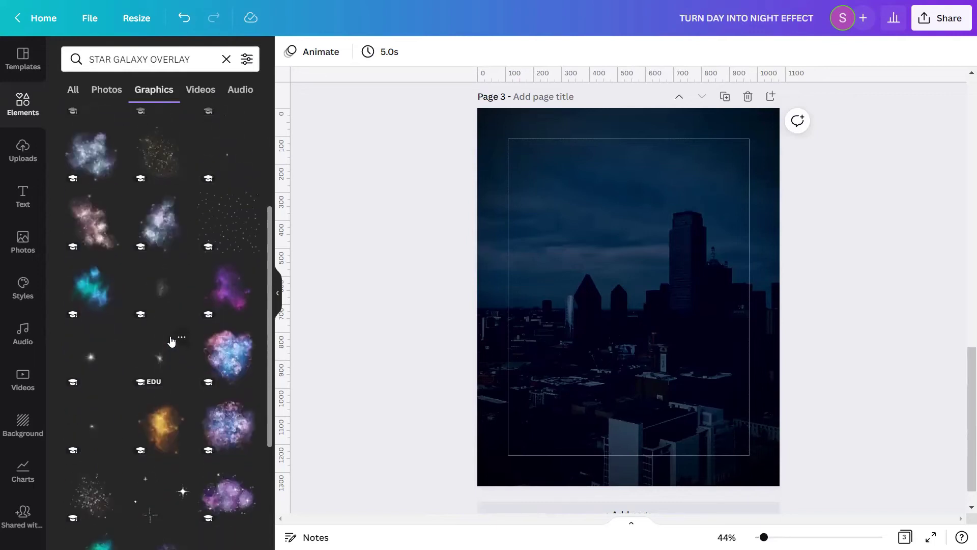
{"action": "scroll", "coordinate": [171, 341], "scroll_direction": "down", "scroll_amount": 3}
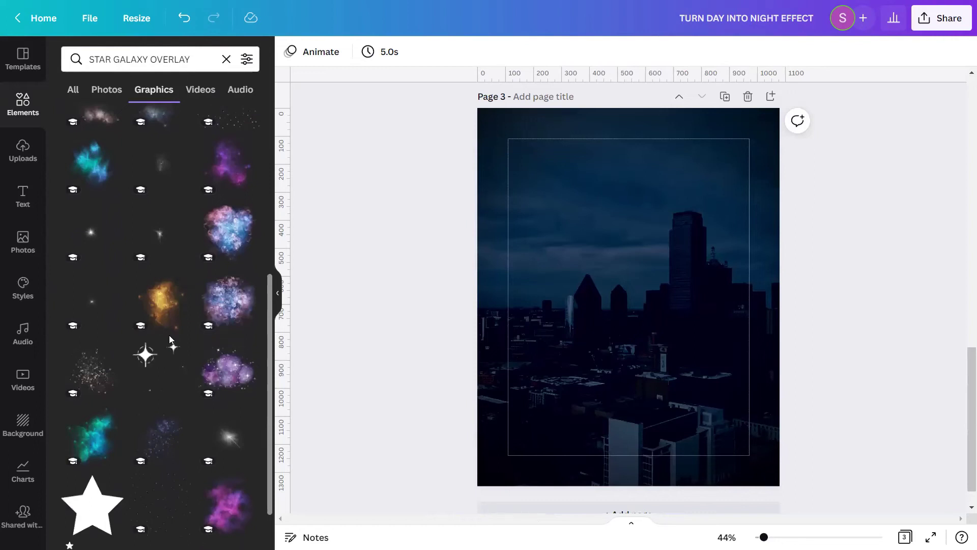
{"action": "mouse_move", "coordinate": [81, 299]}
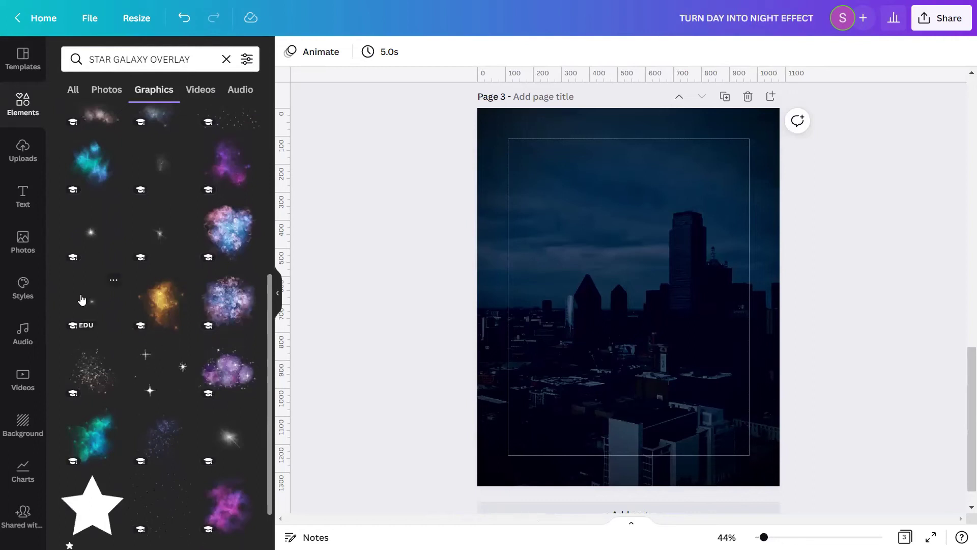
{"action": "left_click", "coordinate": [108, 281]}
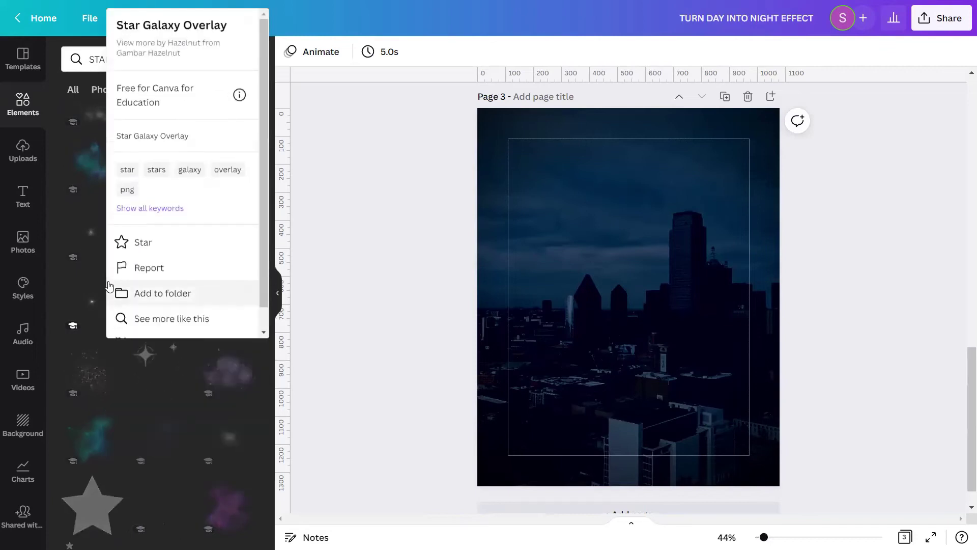
{"action": "left_click", "coordinate": [79, 291]}
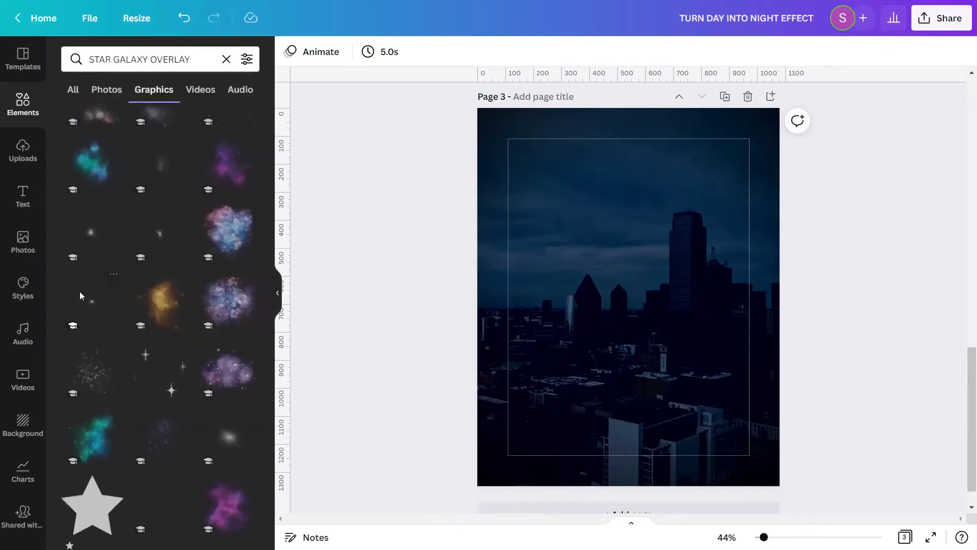
{"action": "left_click", "coordinate": [81, 296]}
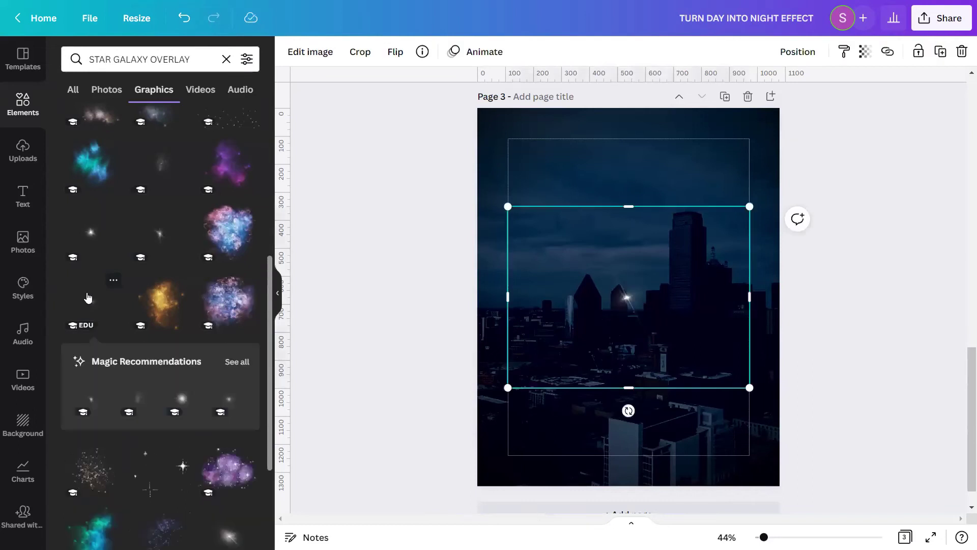
Step: Shrink the sparkle and scatter resized copies across the night sky above the city
{"action": "left_click", "coordinate": [276, 296]}
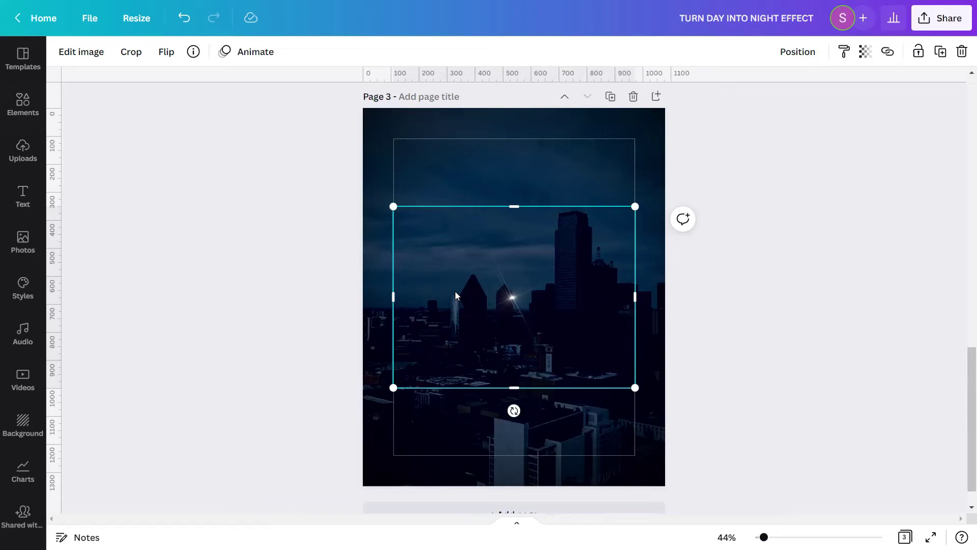
{"action": "left_click_drag", "start_coordinate": [489, 200], "coordinate": [476, 216]}
{"action": "left_click_drag", "start_coordinate": [421, 174], "coordinate": [540, 192]}
{"action": "left_click_drag", "start_coordinate": [609, 235], "coordinate": [387, 214]}
{"action": "left_click_drag", "start_coordinate": [388, 214], "coordinate": [496, 218]}
{"action": "left_click_drag", "start_coordinate": [520, 264], "coordinate": [376, 182]}
{"action": "left_click", "coordinate": [748, 230]}
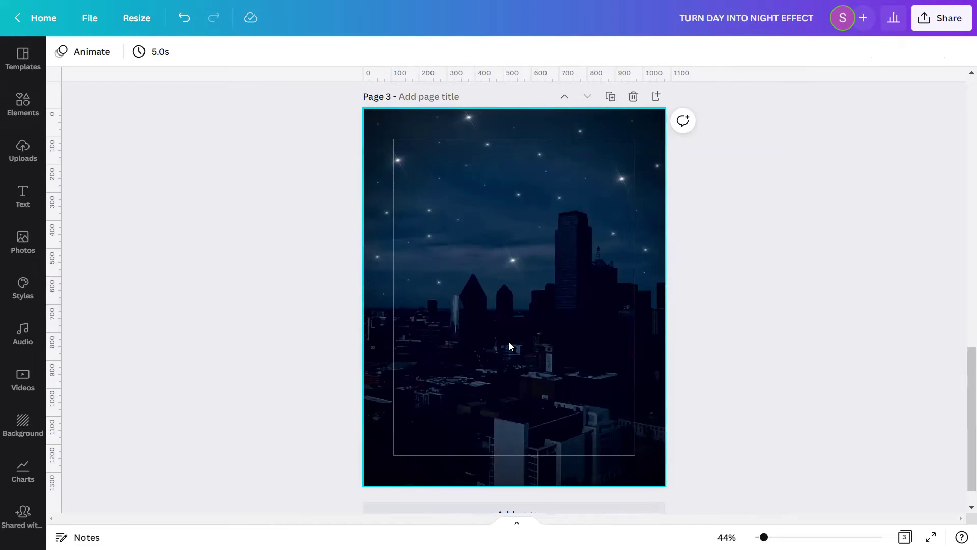
{"action": "left_click", "coordinate": [29, 104]}
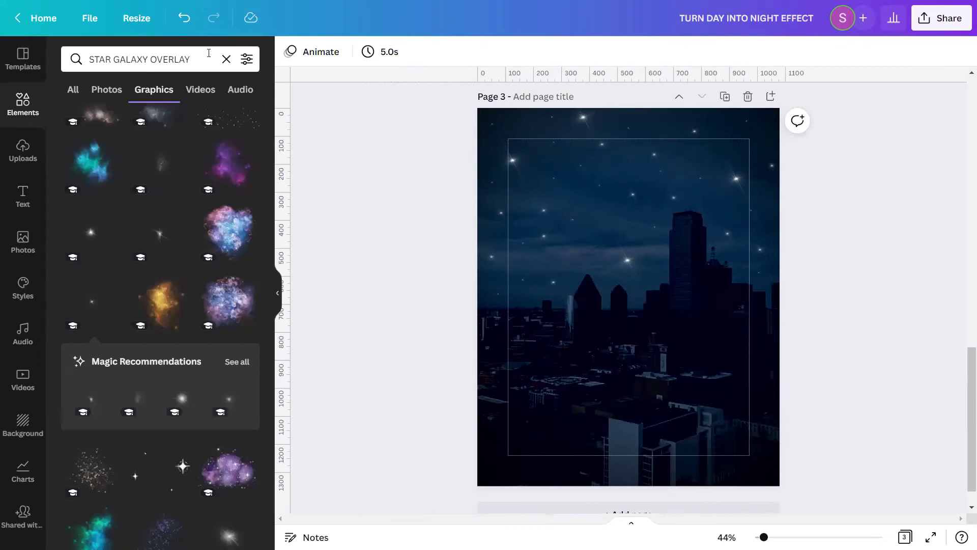
Step: Search graphics for 'FALLEN STAR' and add the large white shooting star to page 3
{"action": "left_click", "coordinate": [227, 59]}
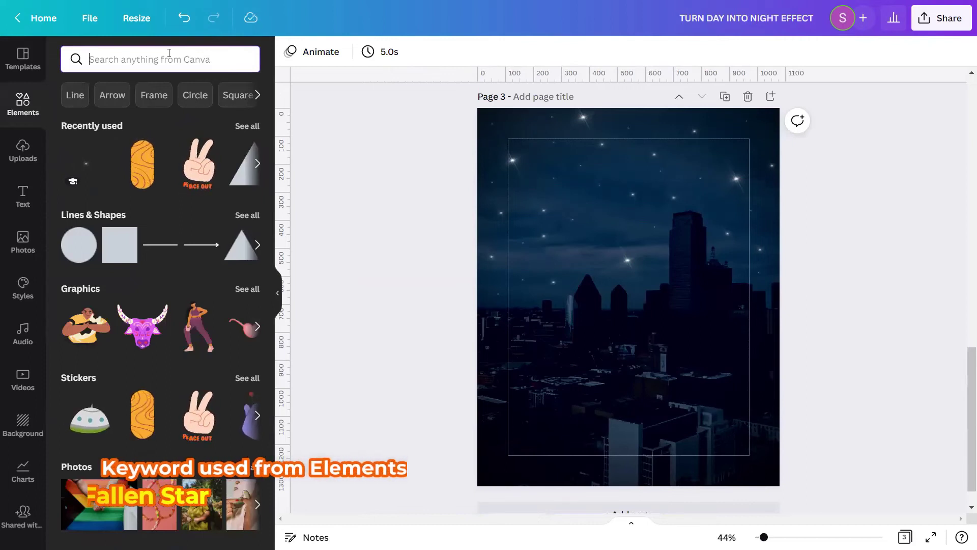
{"action": "type", "text": "FALLE"}
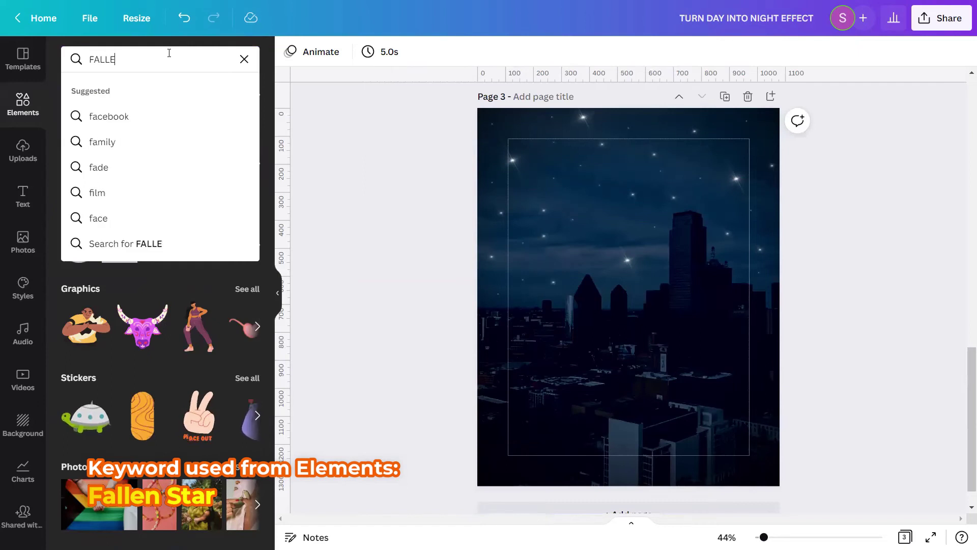
{"action": "type", "text": "N STAR"}
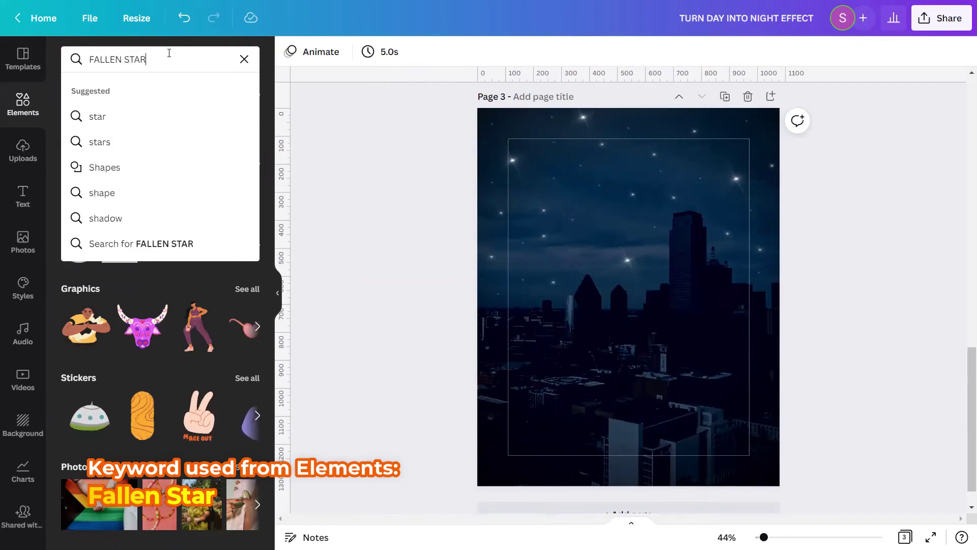
{"action": "key", "text": "Return"}
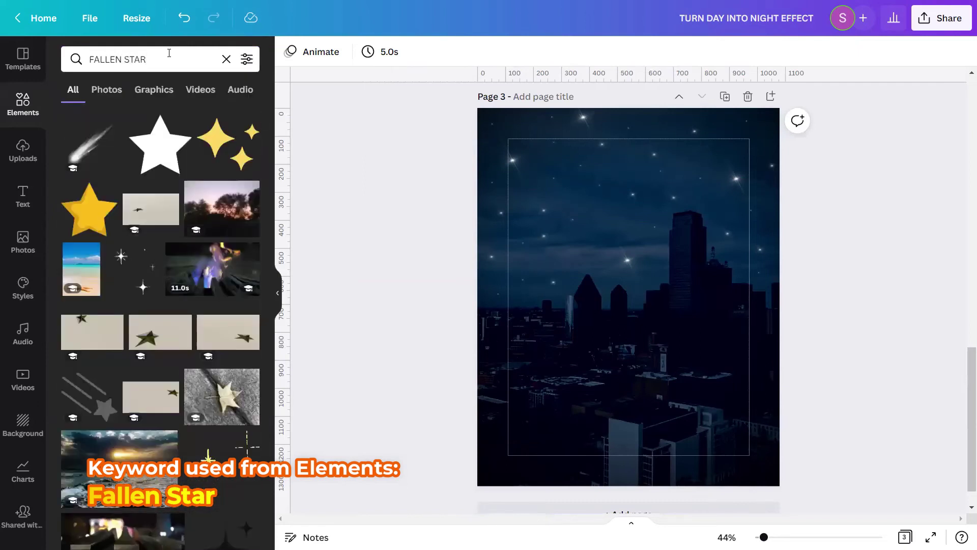
{"action": "left_click", "coordinate": [162, 98]}
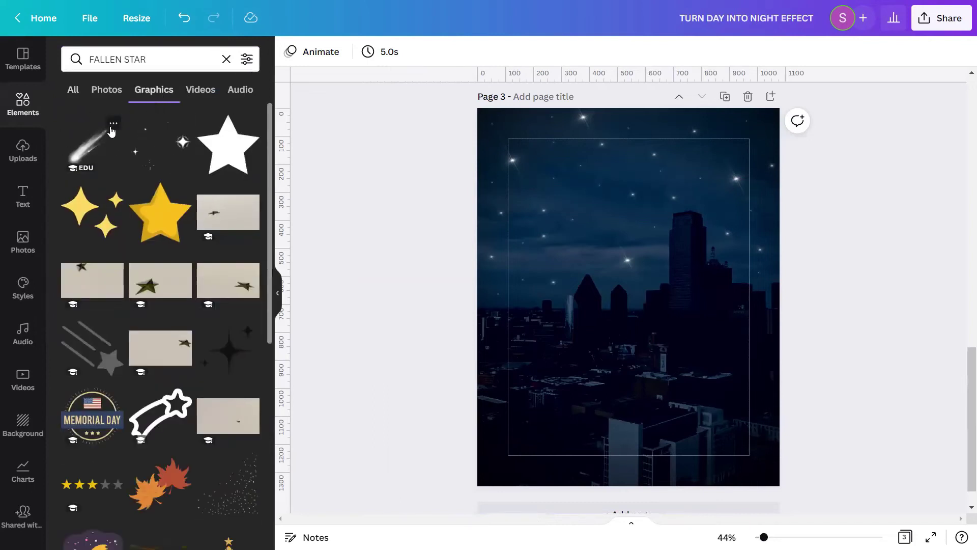
{"action": "left_click", "coordinate": [111, 126]}
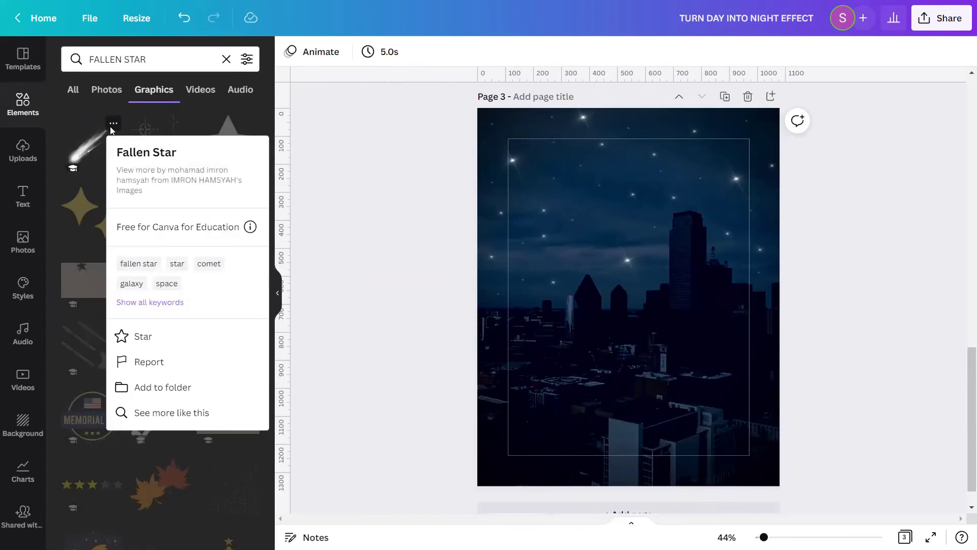
{"action": "left_click", "coordinate": [99, 152]}
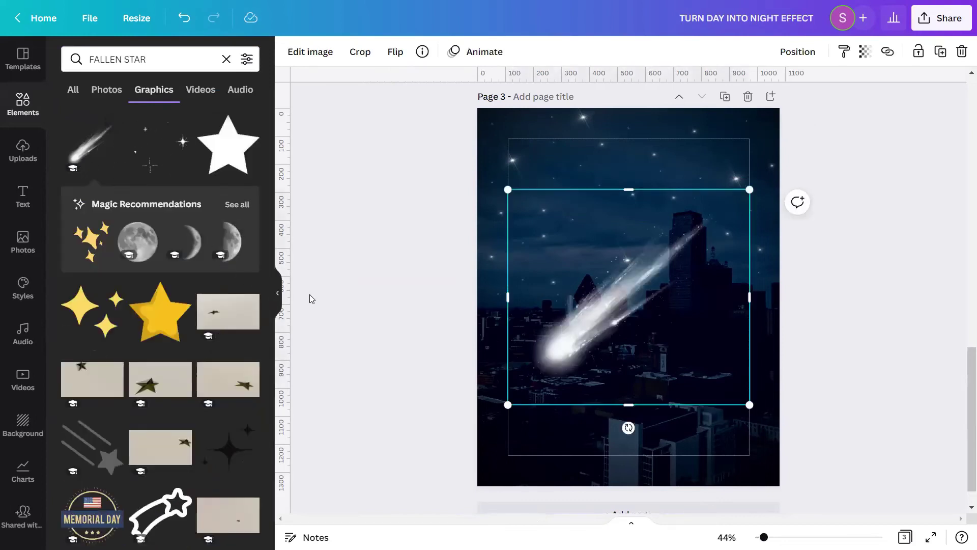
Step: Shrink the shooting star into the upper sky, then present page 3 full screen
{"action": "left_click", "coordinate": [278, 293]}
{"action": "left_click_drag", "start_coordinate": [411, 392], "coordinate": [594, 255]}
{"action": "left_click_drag", "start_coordinate": [608, 220], "coordinate": [519, 205]}
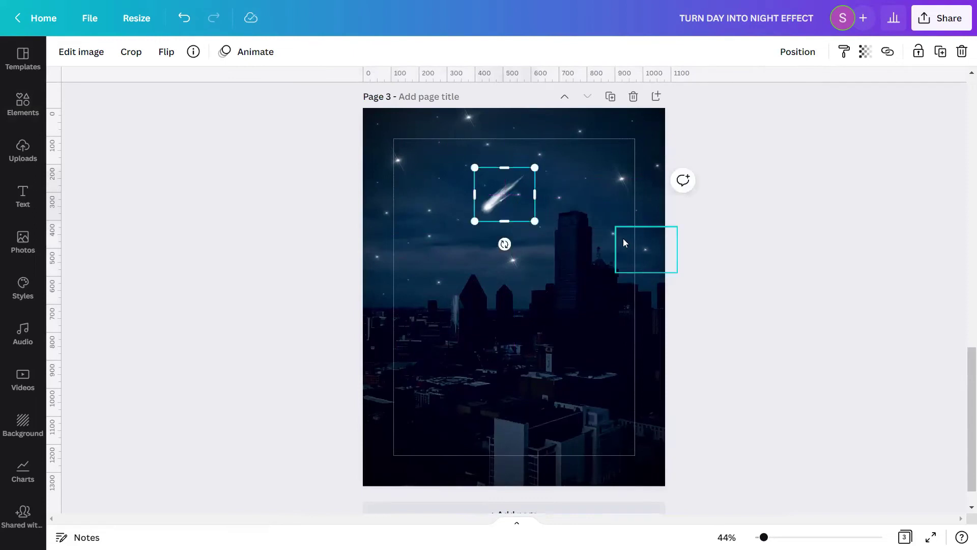
{"action": "left_click", "coordinate": [711, 331]}
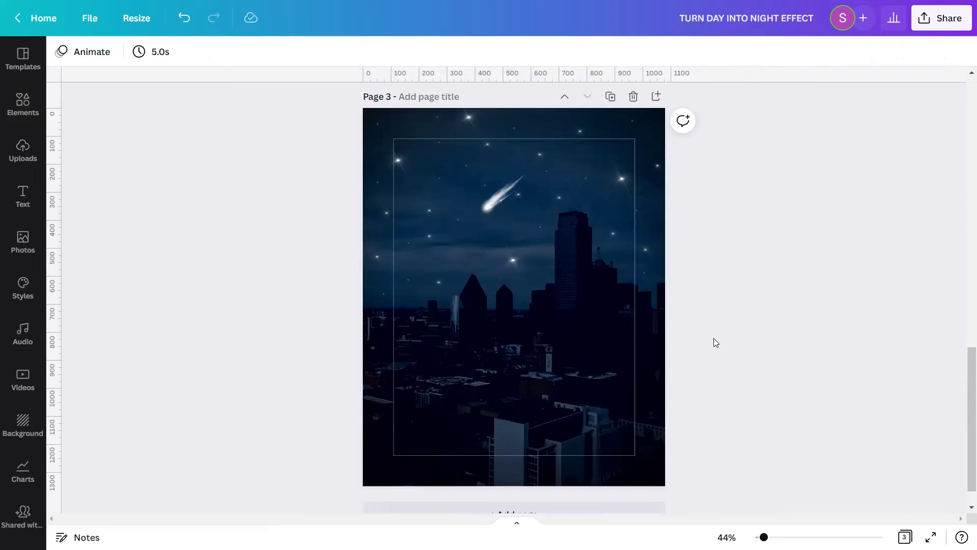
{"action": "left_click", "coordinate": [931, 537]}
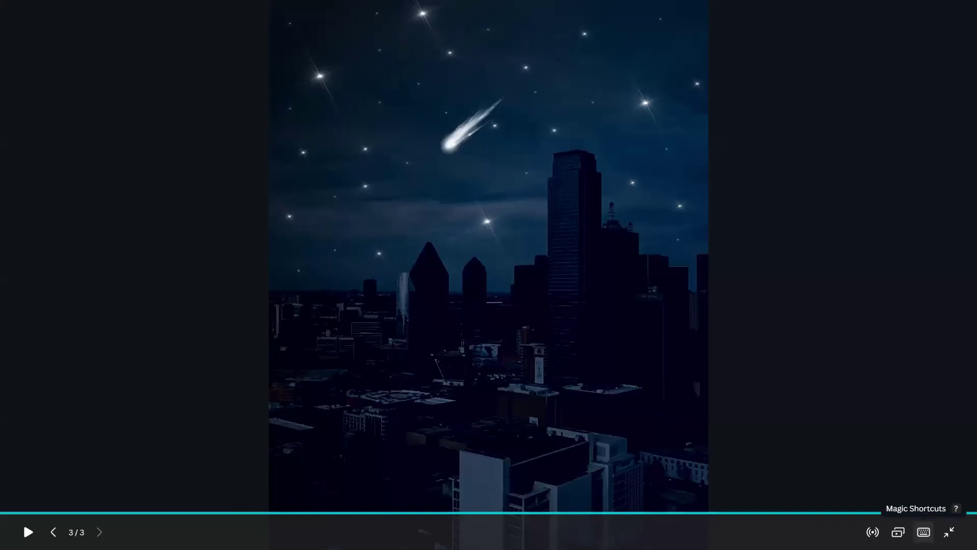
Step: Exit the presentation and insert a blank page directly after the yellow title page
{"action": "key", "text": "F11"}
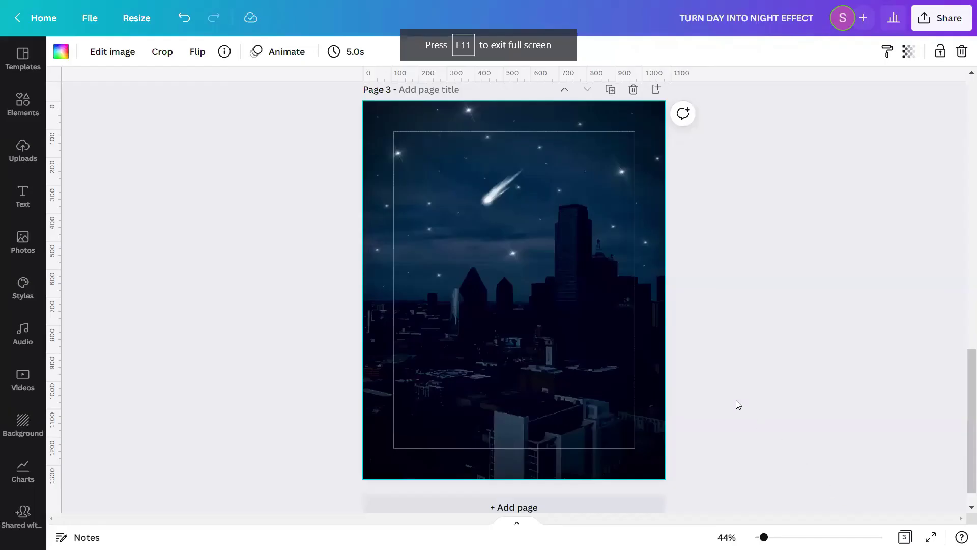
{"action": "scroll", "coordinate": [689, 366], "scroll_direction": "up", "scroll_amount": 6}
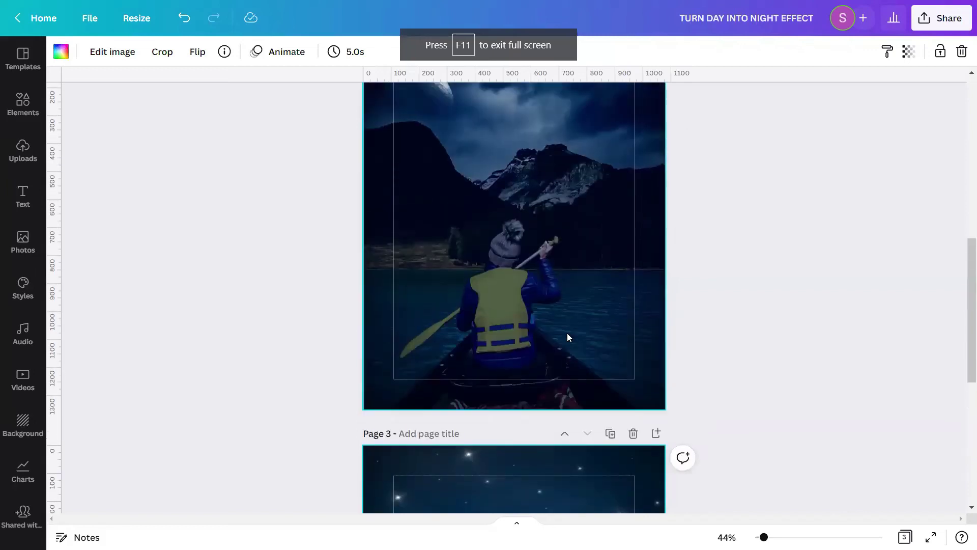
{"action": "scroll", "coordinate": [569, 338], "scroll_direction": "up", "scroll_amount": 5}
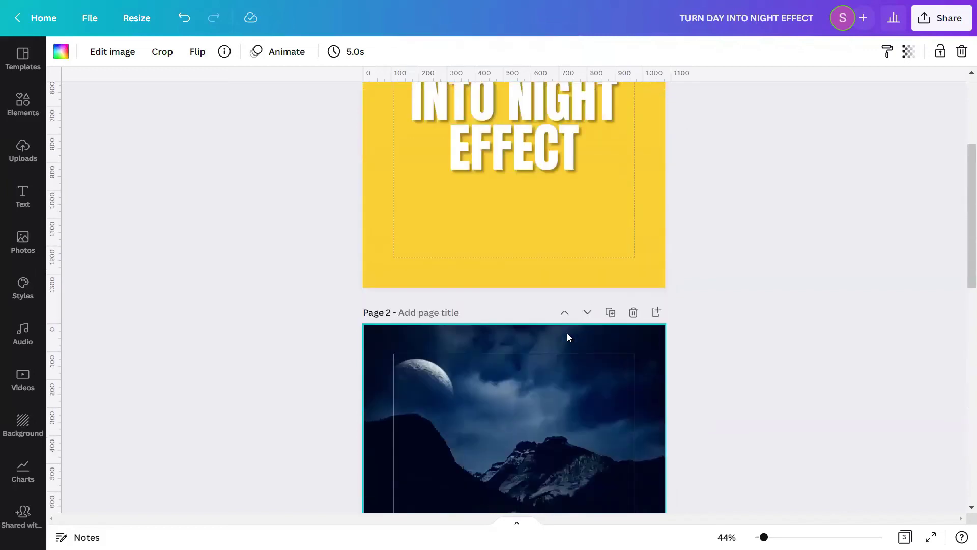
{"action": "scroll", "coordinate": [569, 337], "scroll_direction": "down", "scroll_amount": 3}
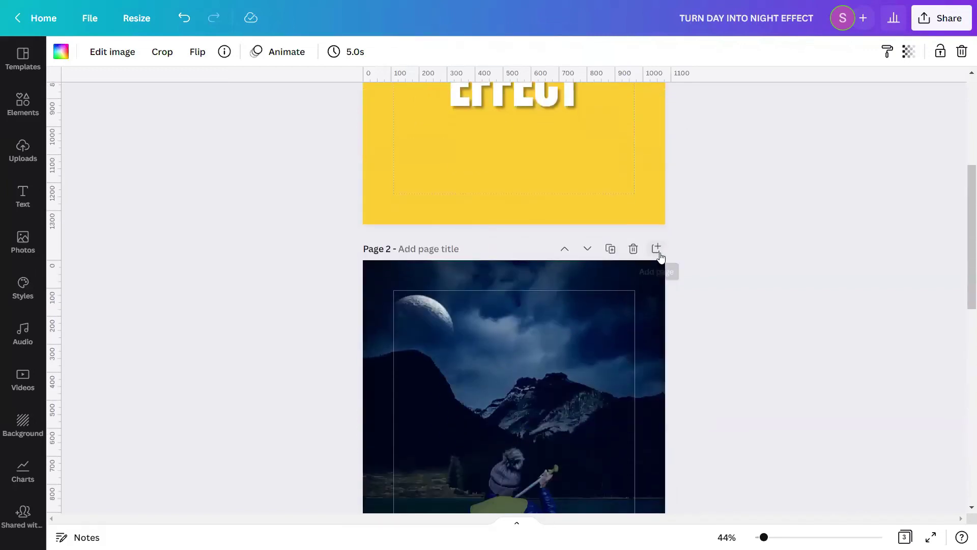
{"action": "left_click", "coordinate": [658, 252]}
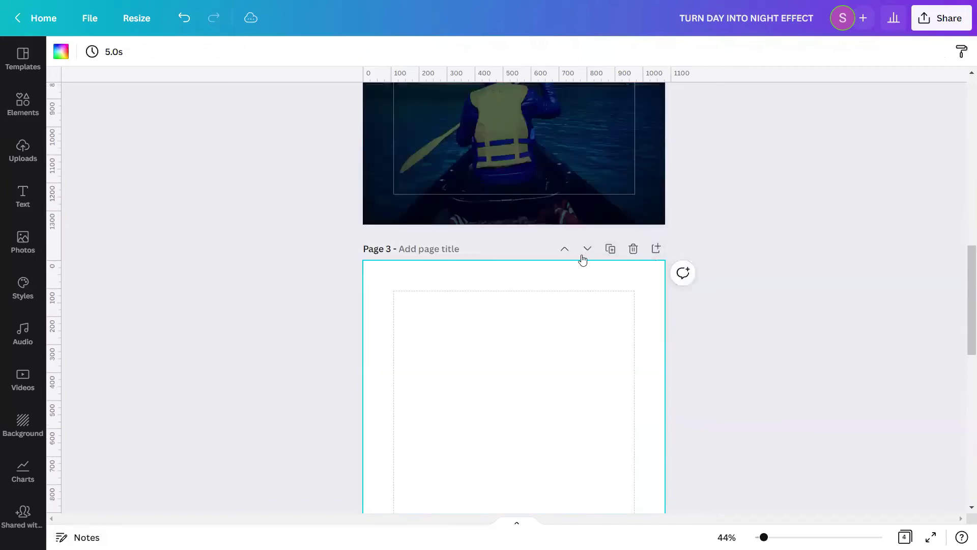
{"action": "left_click", "coordinate": [566, 253]}
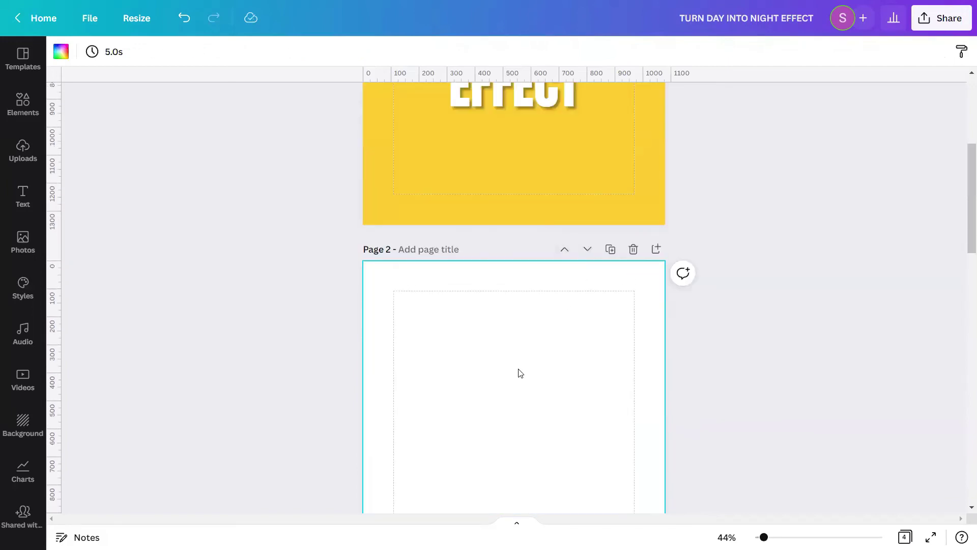
{"action": "scroll", "coordinate": [520, 373], "scroll_direction": "down", "scroll_amount": 1}
{"action": "scroll", "coordinate": [520, 371], "scroll_direction": "down", "scroll_amount": 2}
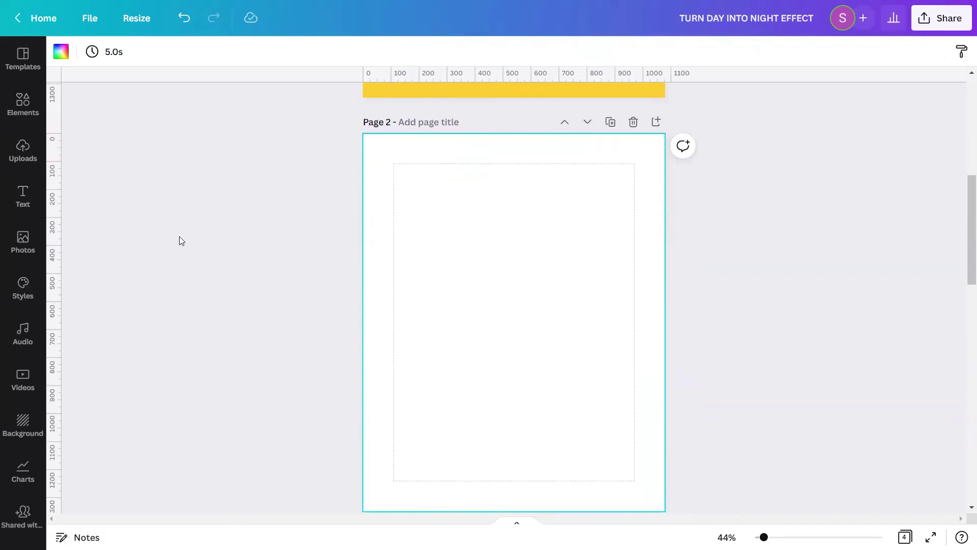
{"action": "left_click", "coordinate": [23, 241]}
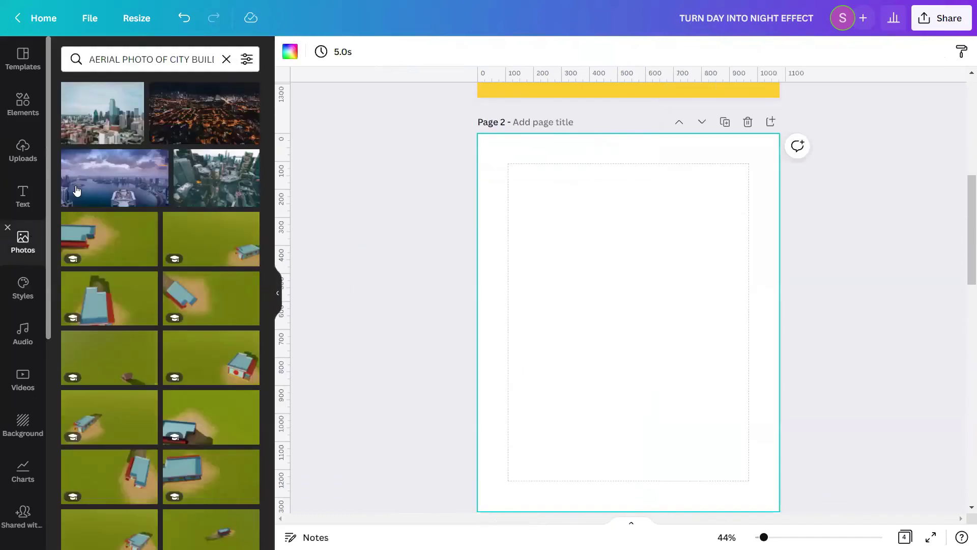
Step: Set the daytime Emerald Lake canoe photo as the full-page background of new page 2
{"action": "left_click", "coordinate": [227, 59]}
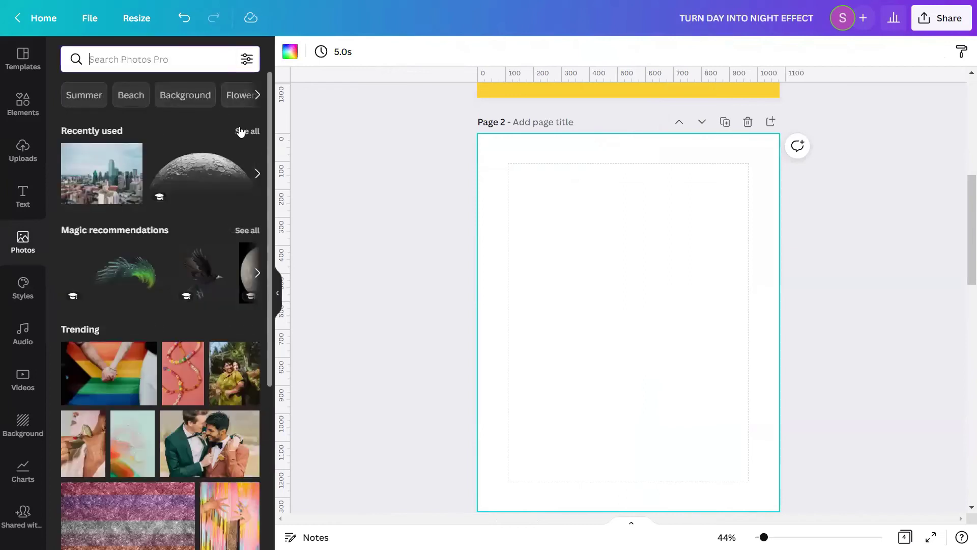
{"action": "left_click", "coordinate": [258, 176]}
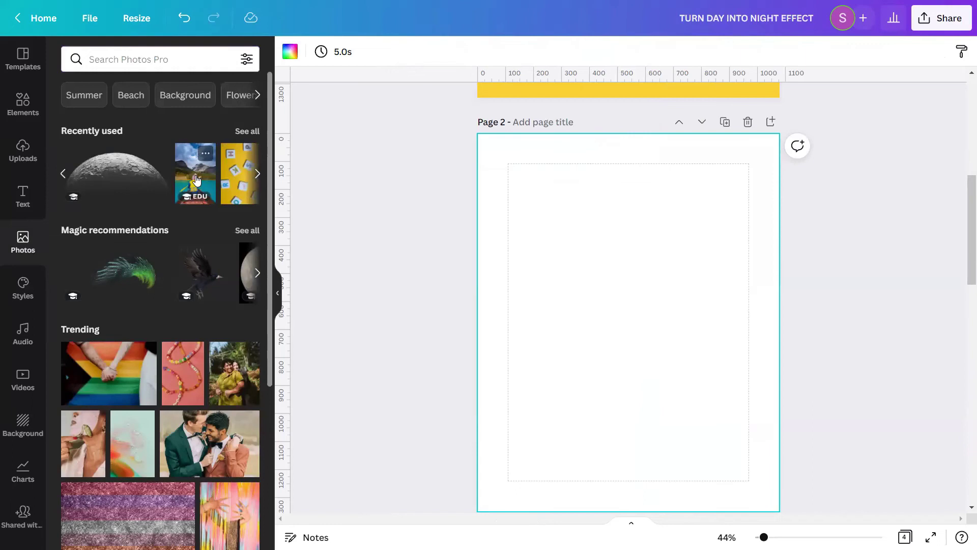
{"action": "right_click", "coordinate": [601, 336]}
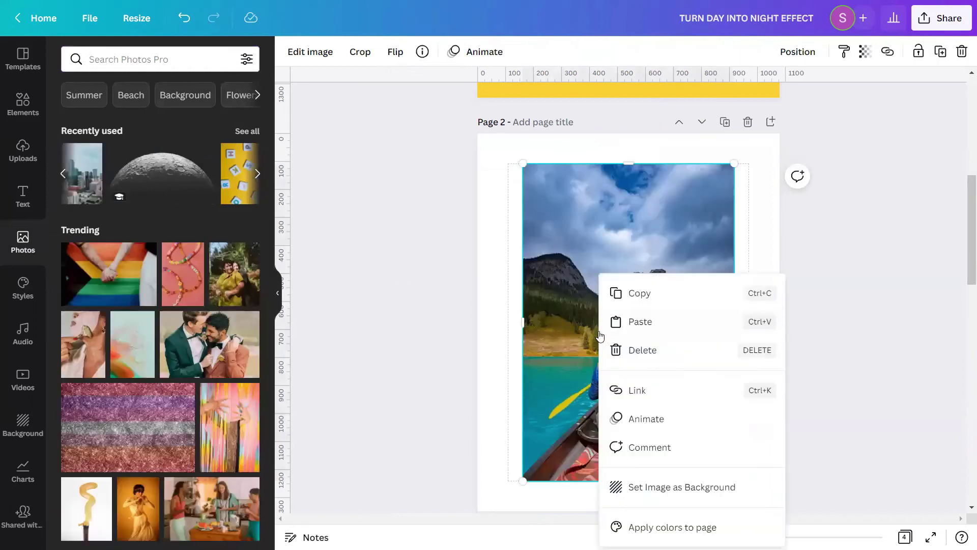
{"action": "left_click", "coordinate": [647, 488]}
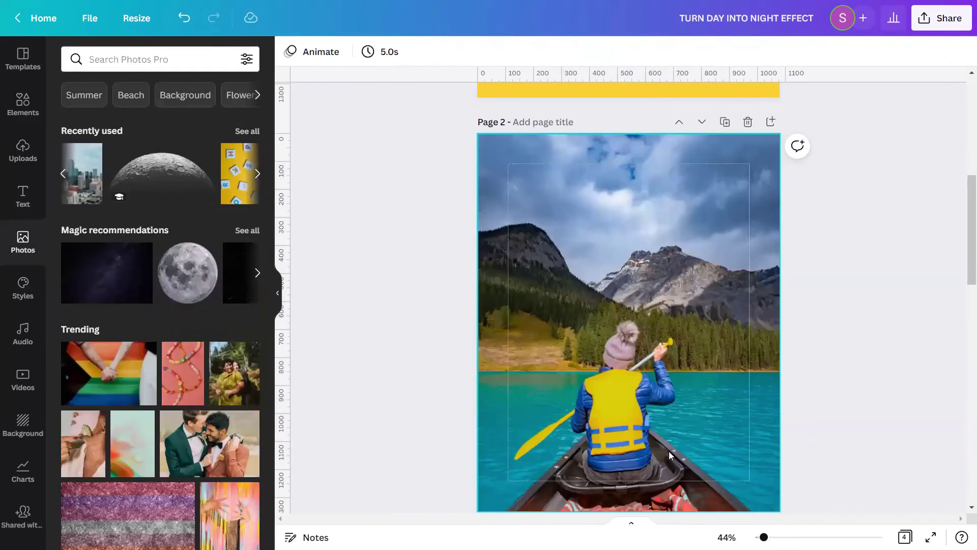
{"action": "scroll", "coordinate": [669, 451], "scroll_direction": "down", "scroll_amount": 4}
{"action": "scroll", "coordinate": [668, 450], "scroll_direction": "down", "scroll_amount": 3}
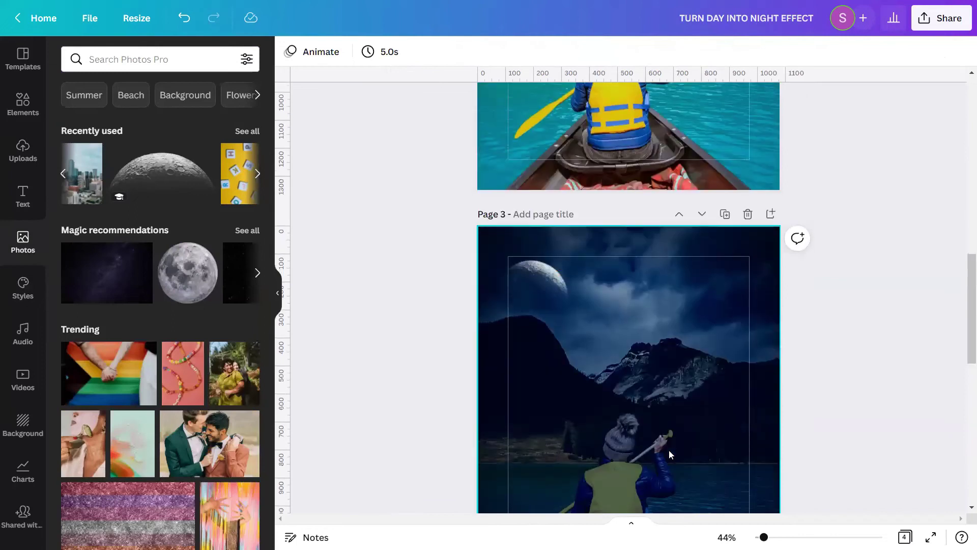
{"action": "scroll", "coordinate": [681, 438], "scroll_direction": "down", "scroll_amount": 4}
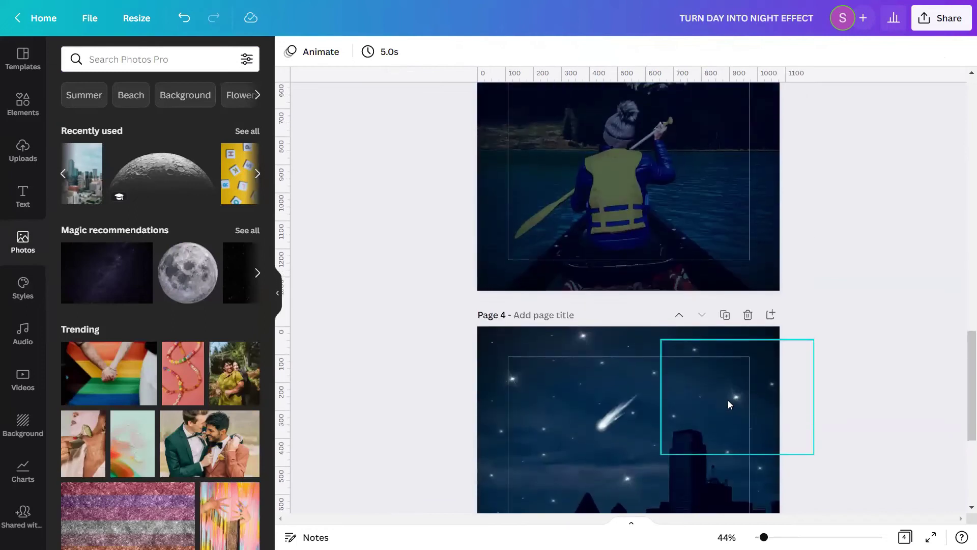
{"action": "scroll", "coordinate": [728, 400], "scroll_direction": "up", "scroll_amount": 3}
{"action": "scroll", "coordinate": [733, 392], "scroll_direction": "up", "scroll_amount": 2}
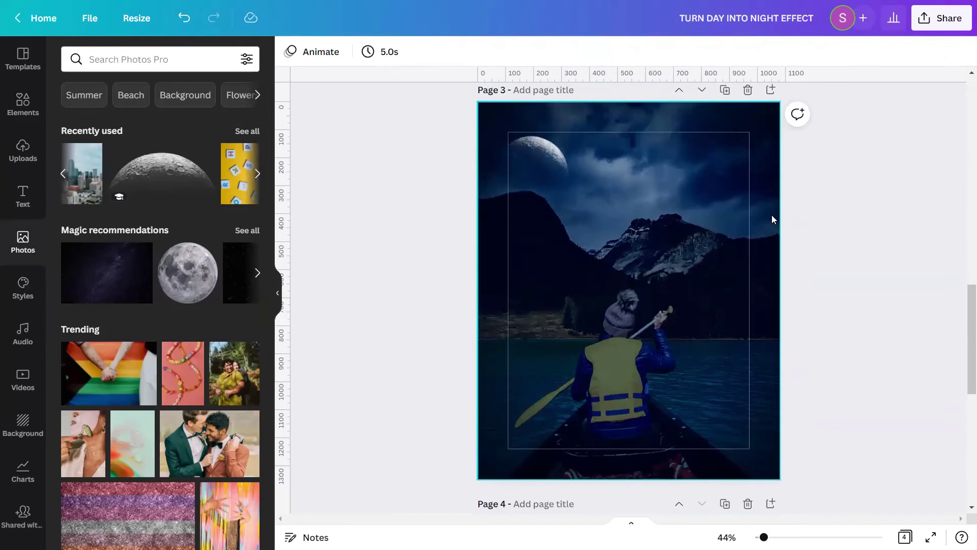
Step: Add a page after the night canoe page with the daytime city photo as background
{"action": "left_click", "coordinate": [771, 90]}
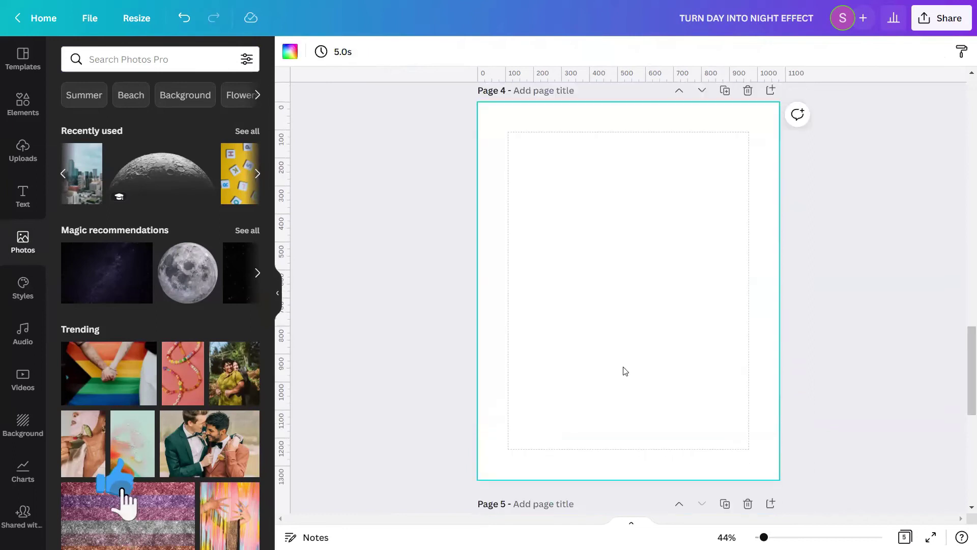
{"action": "left_click", "coordinate": [82, 192]}
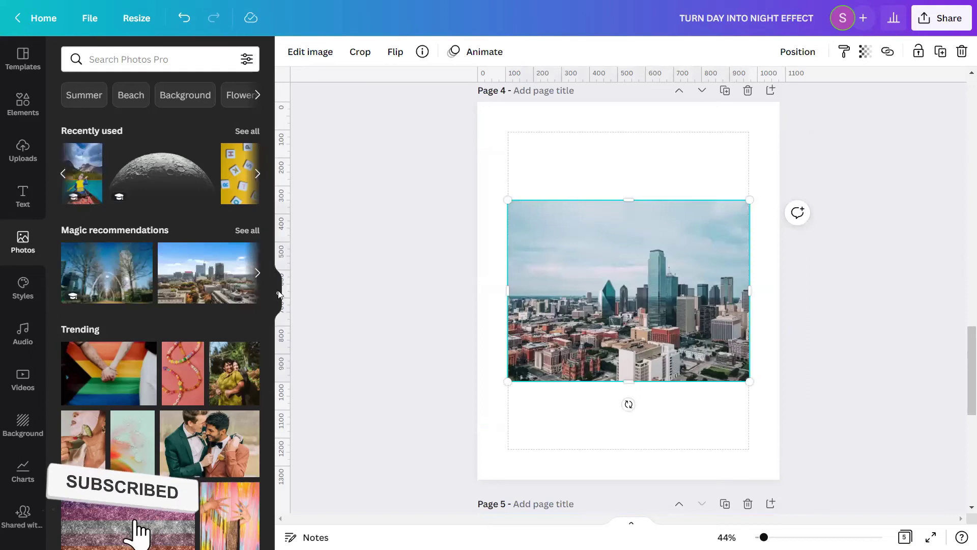
{"action": "left_click", "coordinate": [278, 293]}
{"action": "right_click", "coordinate": [474, 300]}
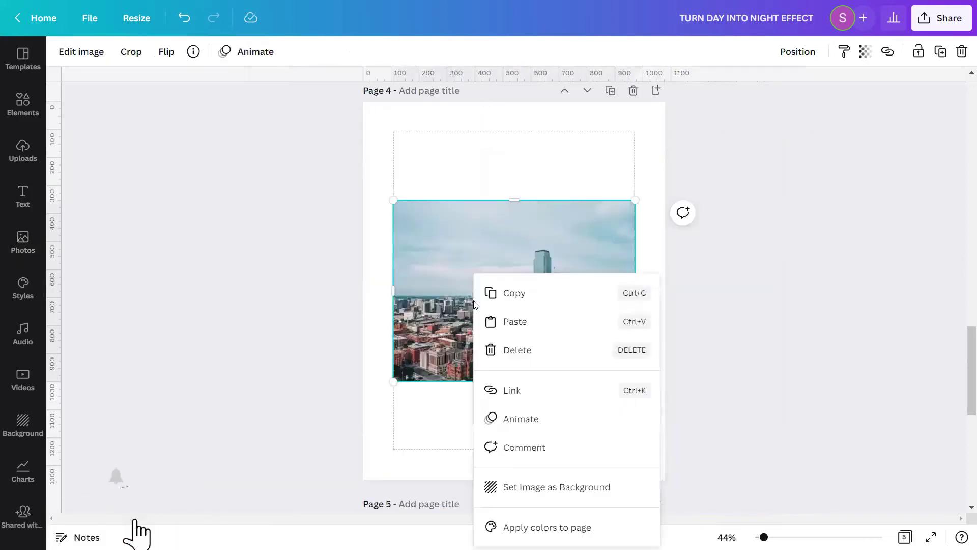
{"action": "left_click", "coordinate": [536, 487]}
{"action": "scroll", "coordinate": [541, 431], "scroll_direction": "up", "scroll_amount": 5}
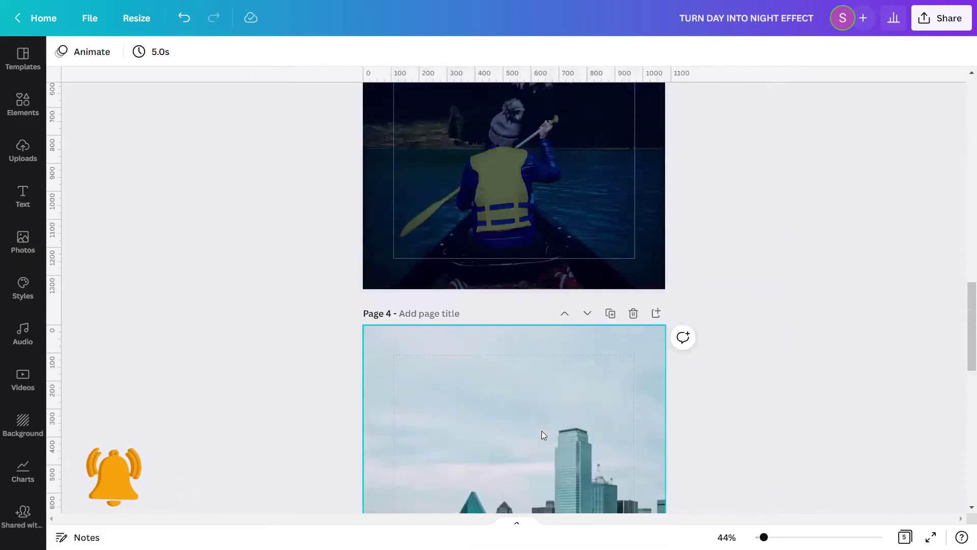
{"action": "scroll", "coordinate": [541, 431], "scroll_direction": "up", "scroll_amount": 1}
{"action": "scroll", "coordinate": [542, 433], "scroll_direction": "up", "scroll_amount": 5}
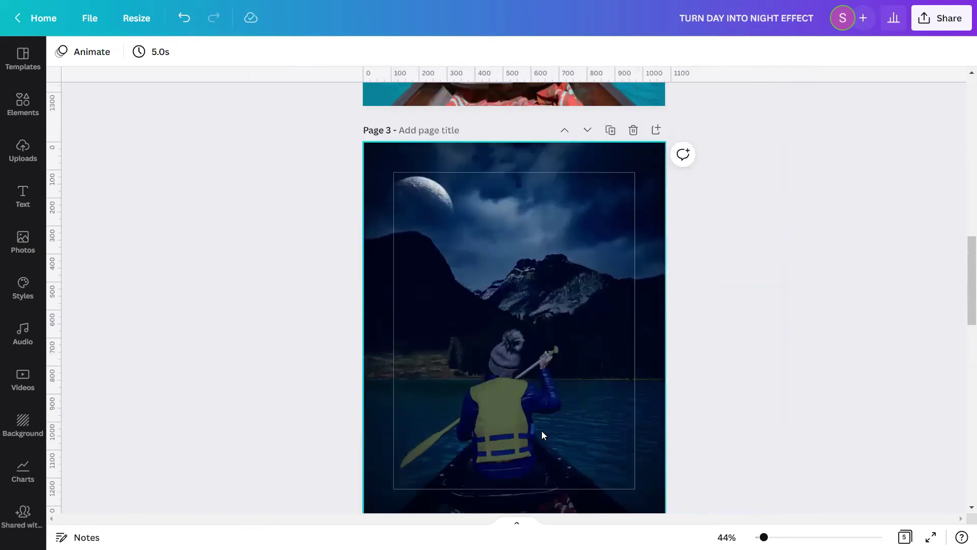
{"action": "scroll", "coordinate": [542, 430], "scroll_direction": "up", "scroll_amount": 2}
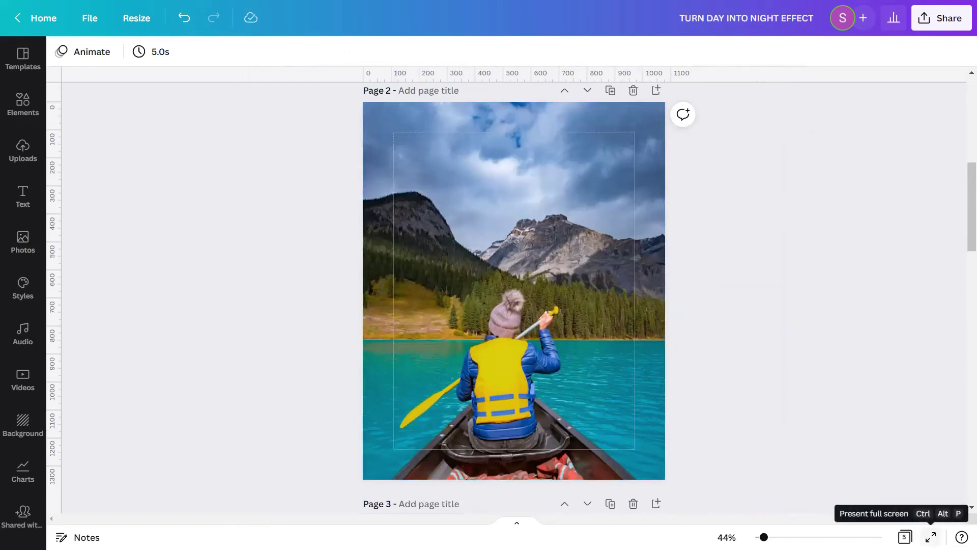
Step: Play the five-page design with alternating day and night versions as a full-screen presentation
{"action": "left_click", "coordinate": [932, 535]}
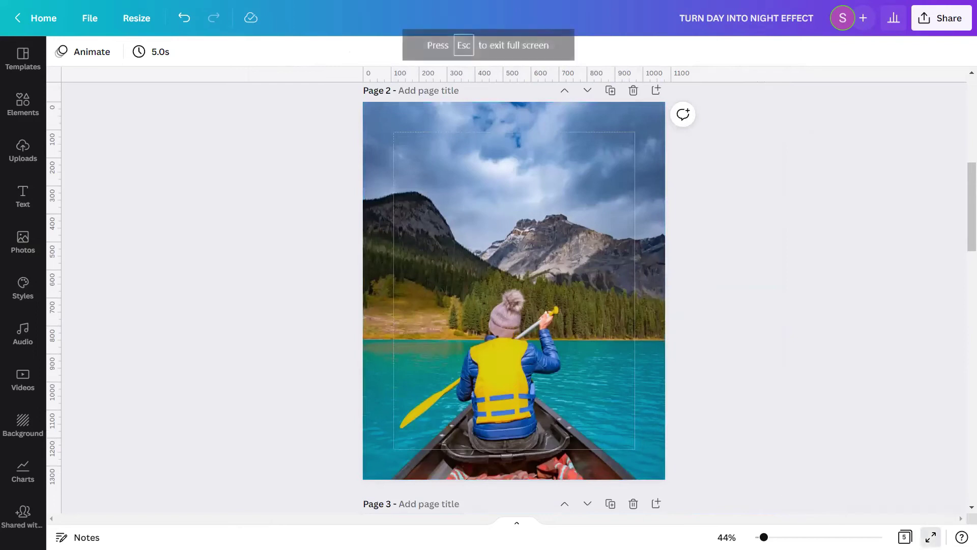